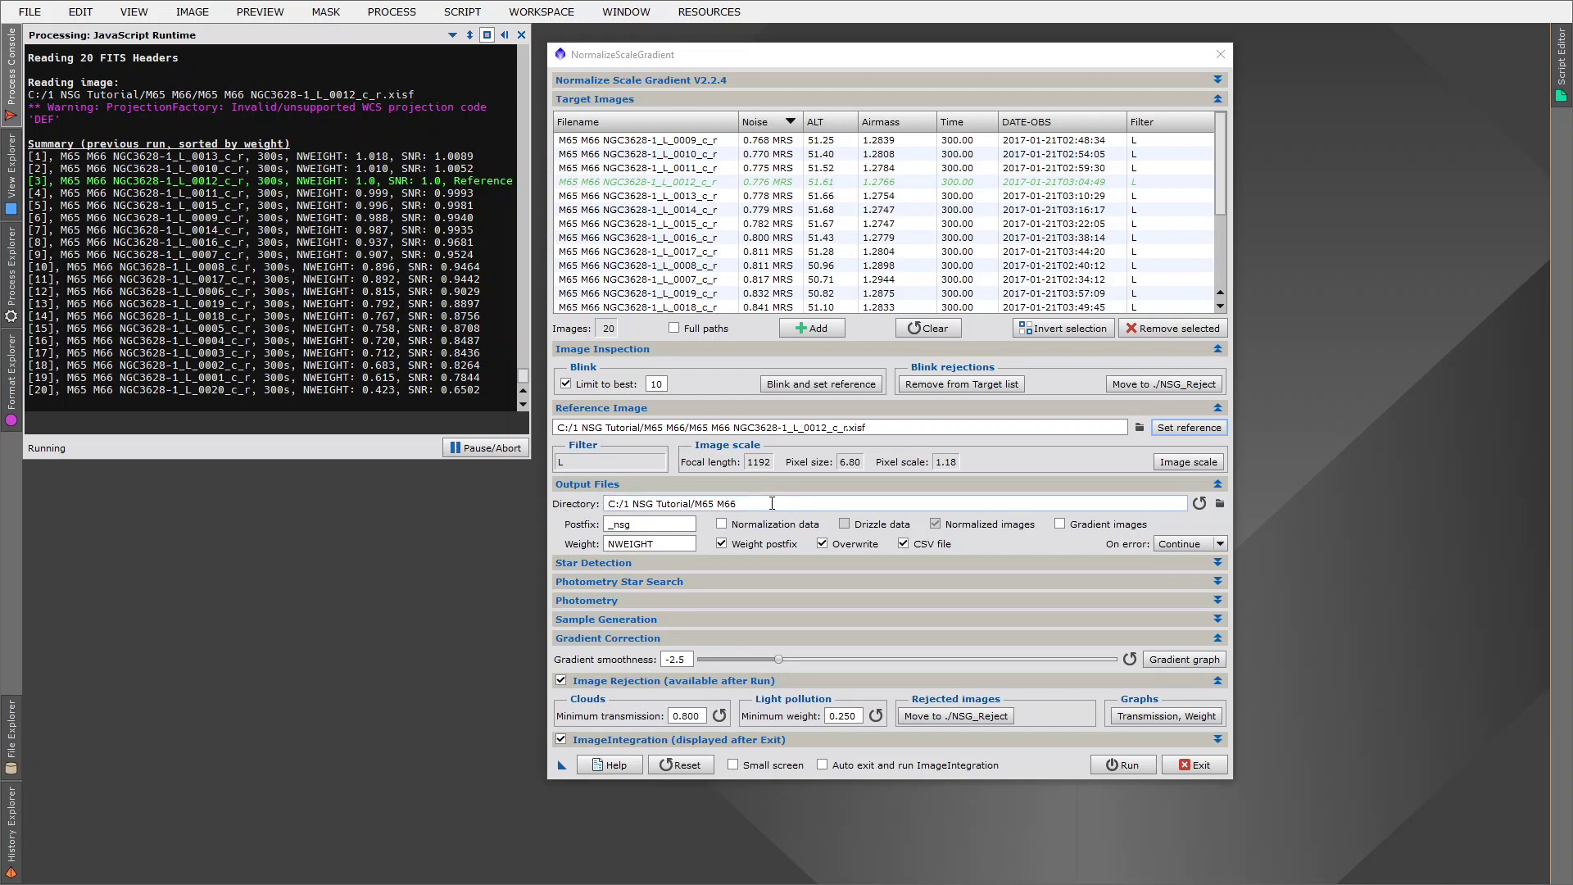
Set the NormalizeScaleGradient output directory to C:/1 NSG Tutorial/M65 M66/NSG
left_click(1220, 505)
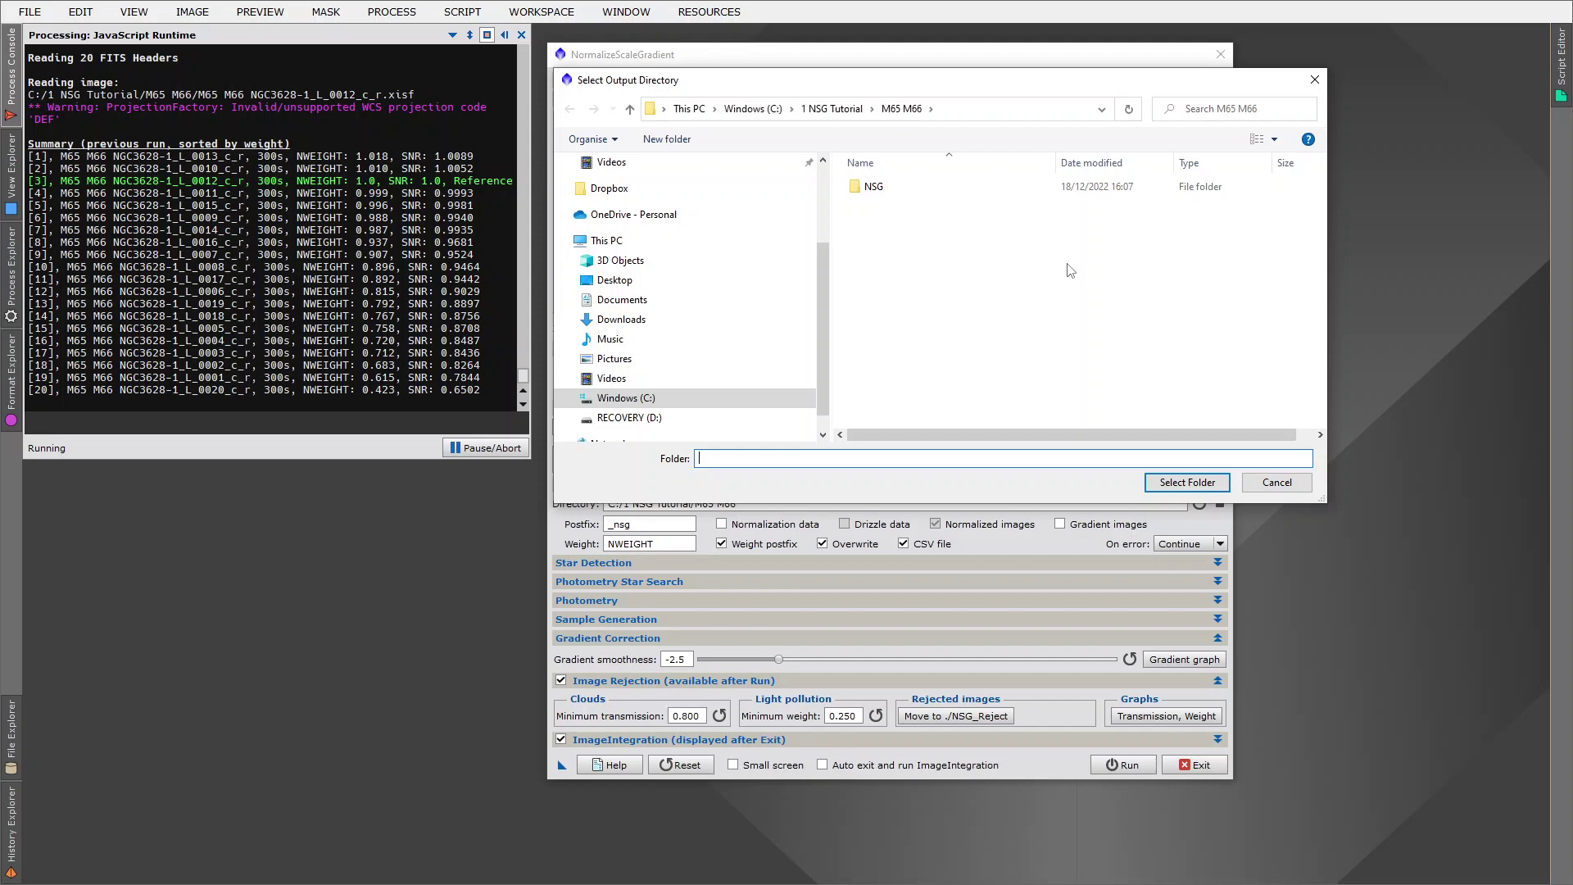
left_click(854, 193)
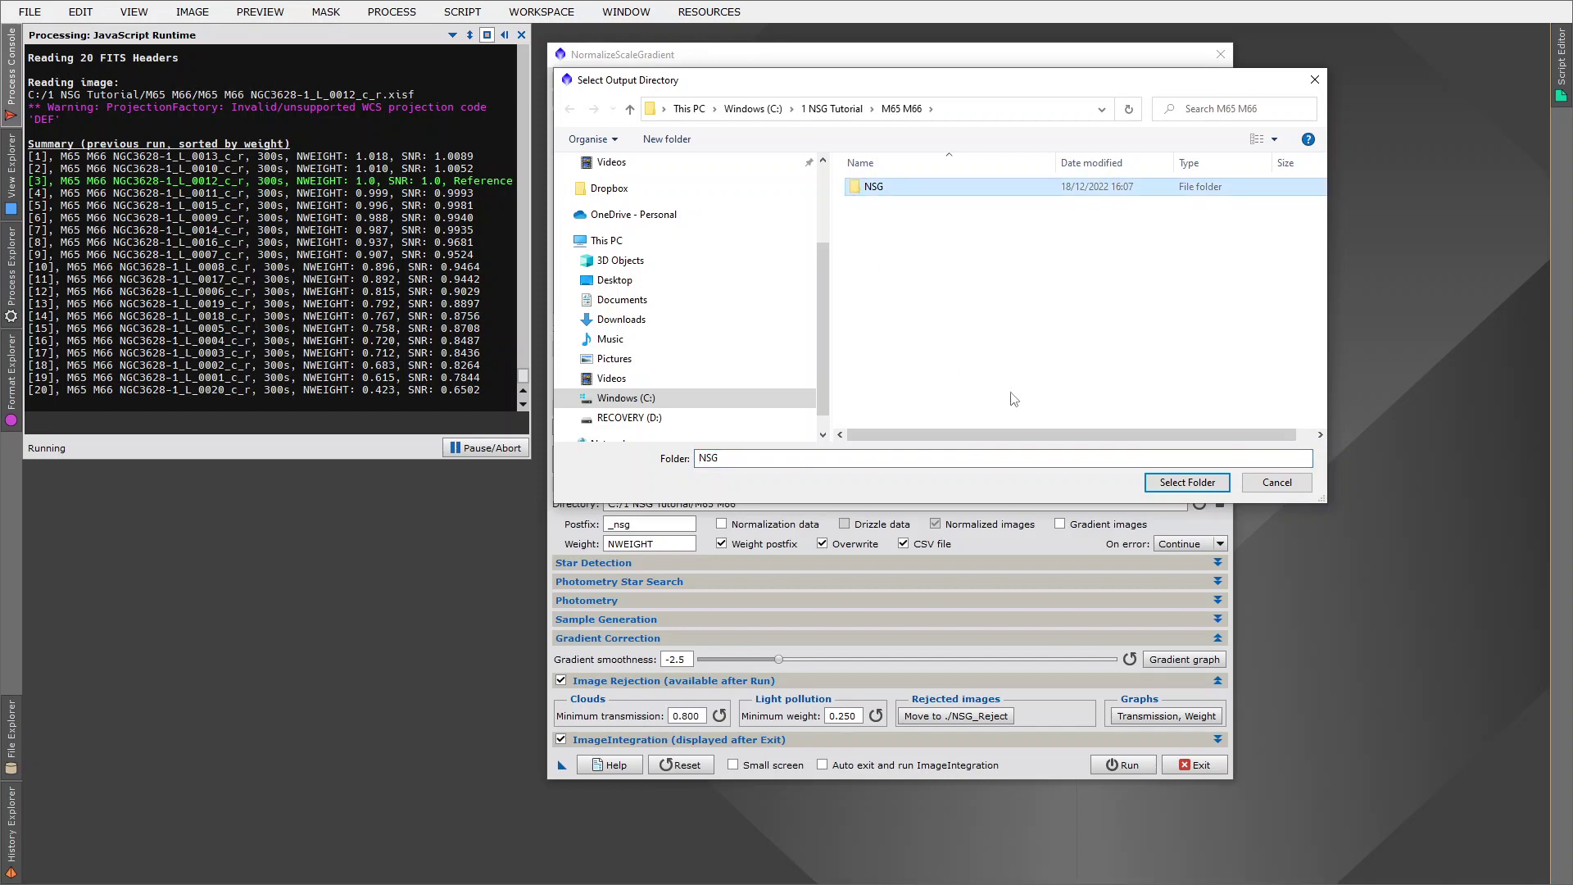
left_click(1175, 483)
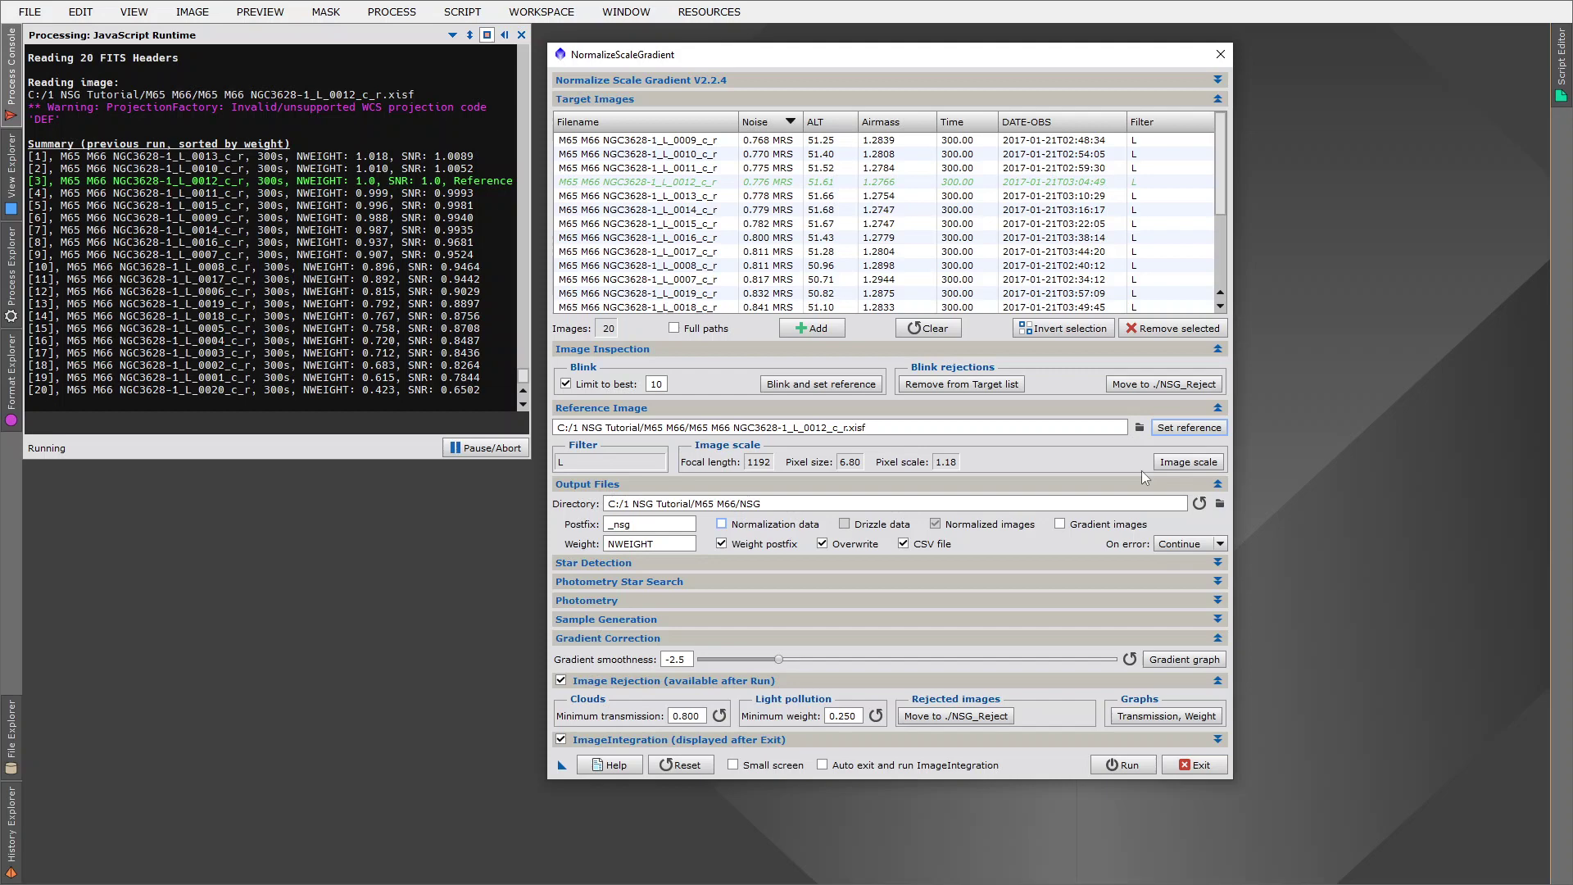
Reset the output Directory field to the relative path ./NSG
left_click(1201, 504)
left_click(665, 523)
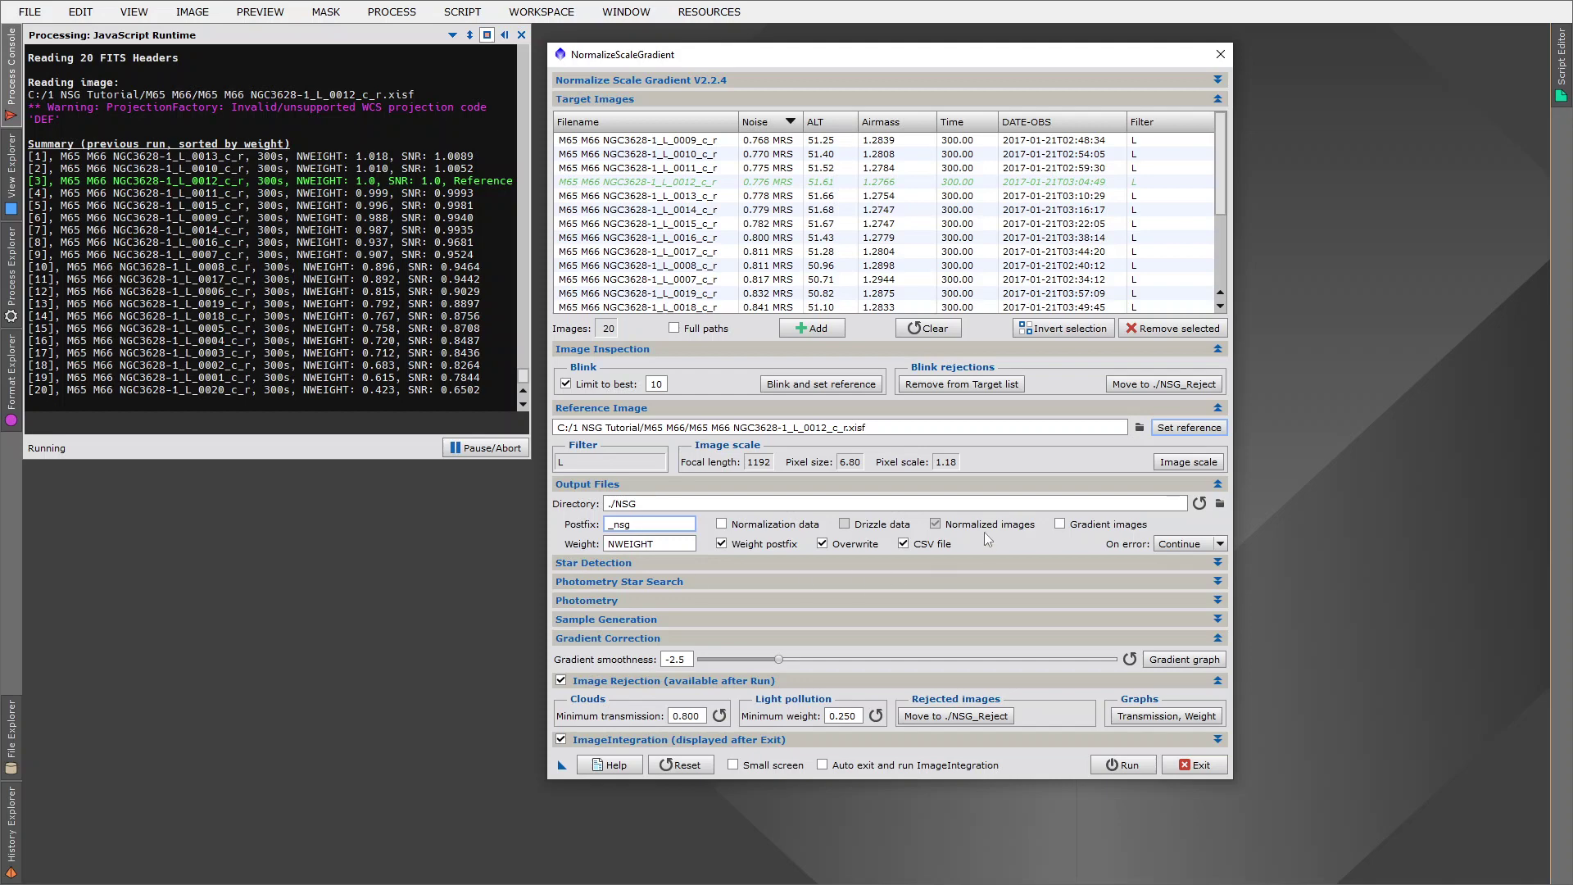
Enable Normalization data output so normalized images are off and weight becomes PSF Scale SNR
mouse_move(986, 533)
left_click(722, 526)
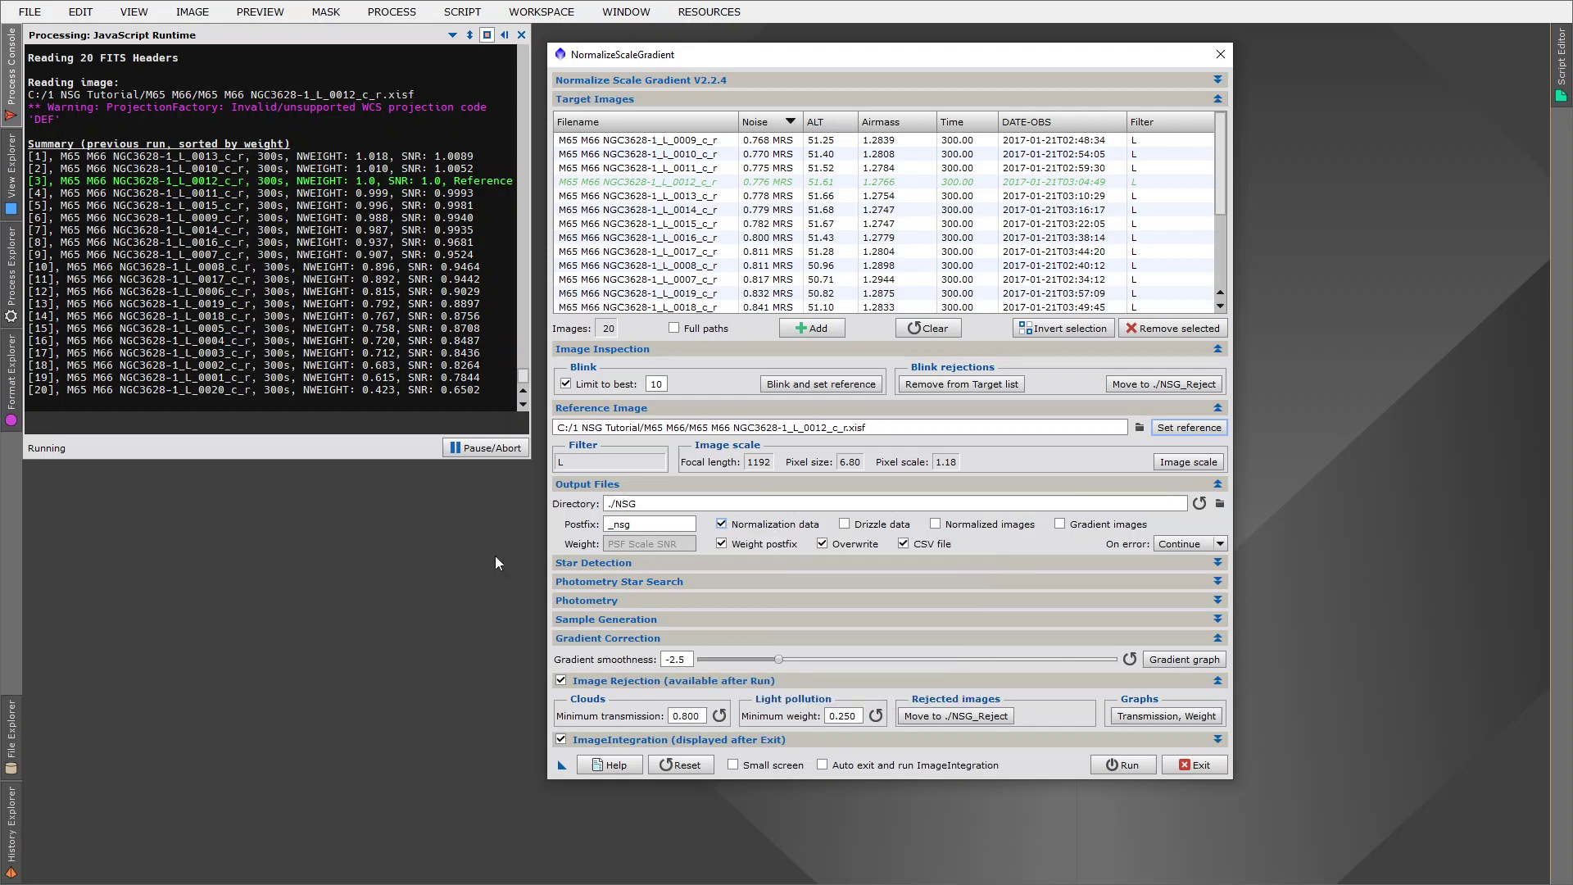
left_click(721, 524)
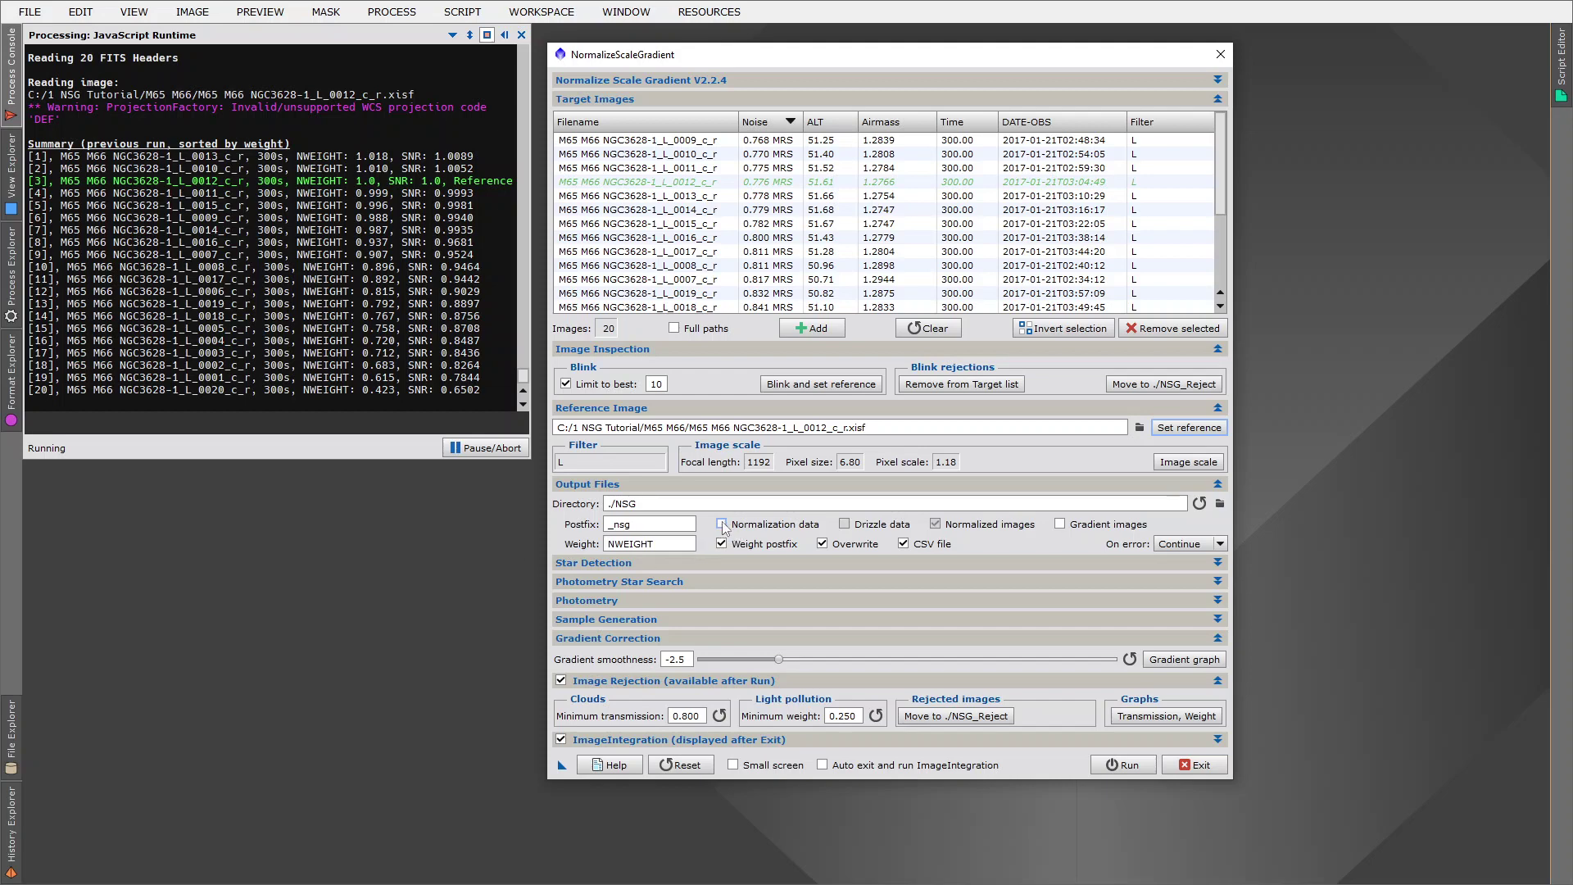
double_click(611, 542)
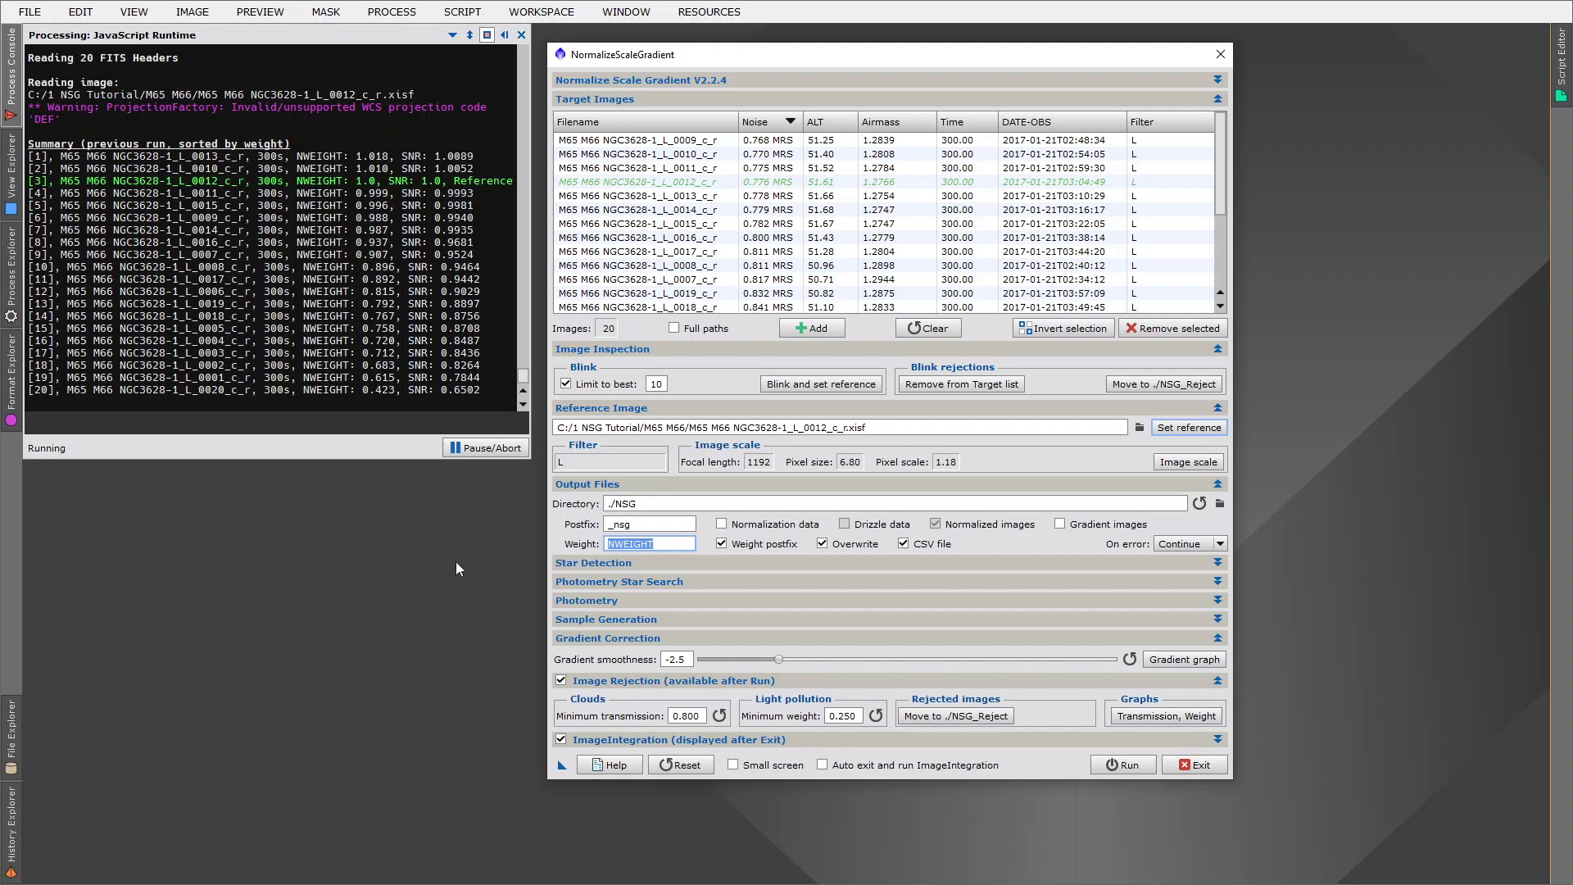
left_click(722, 525)
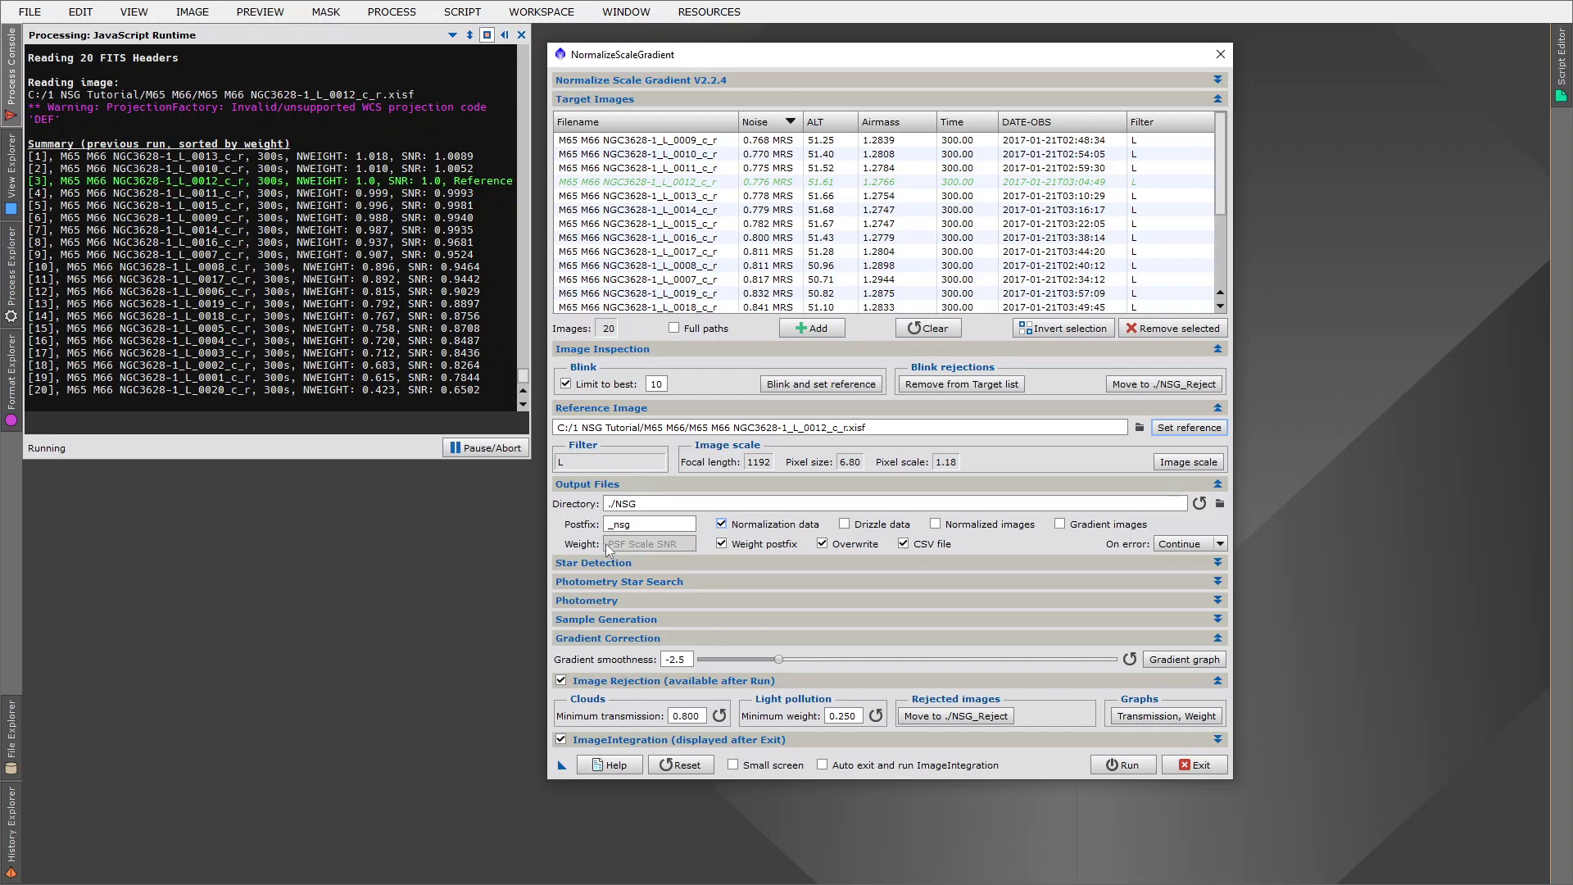
mouse_move(610, 550)
mouse_move(771, 530)
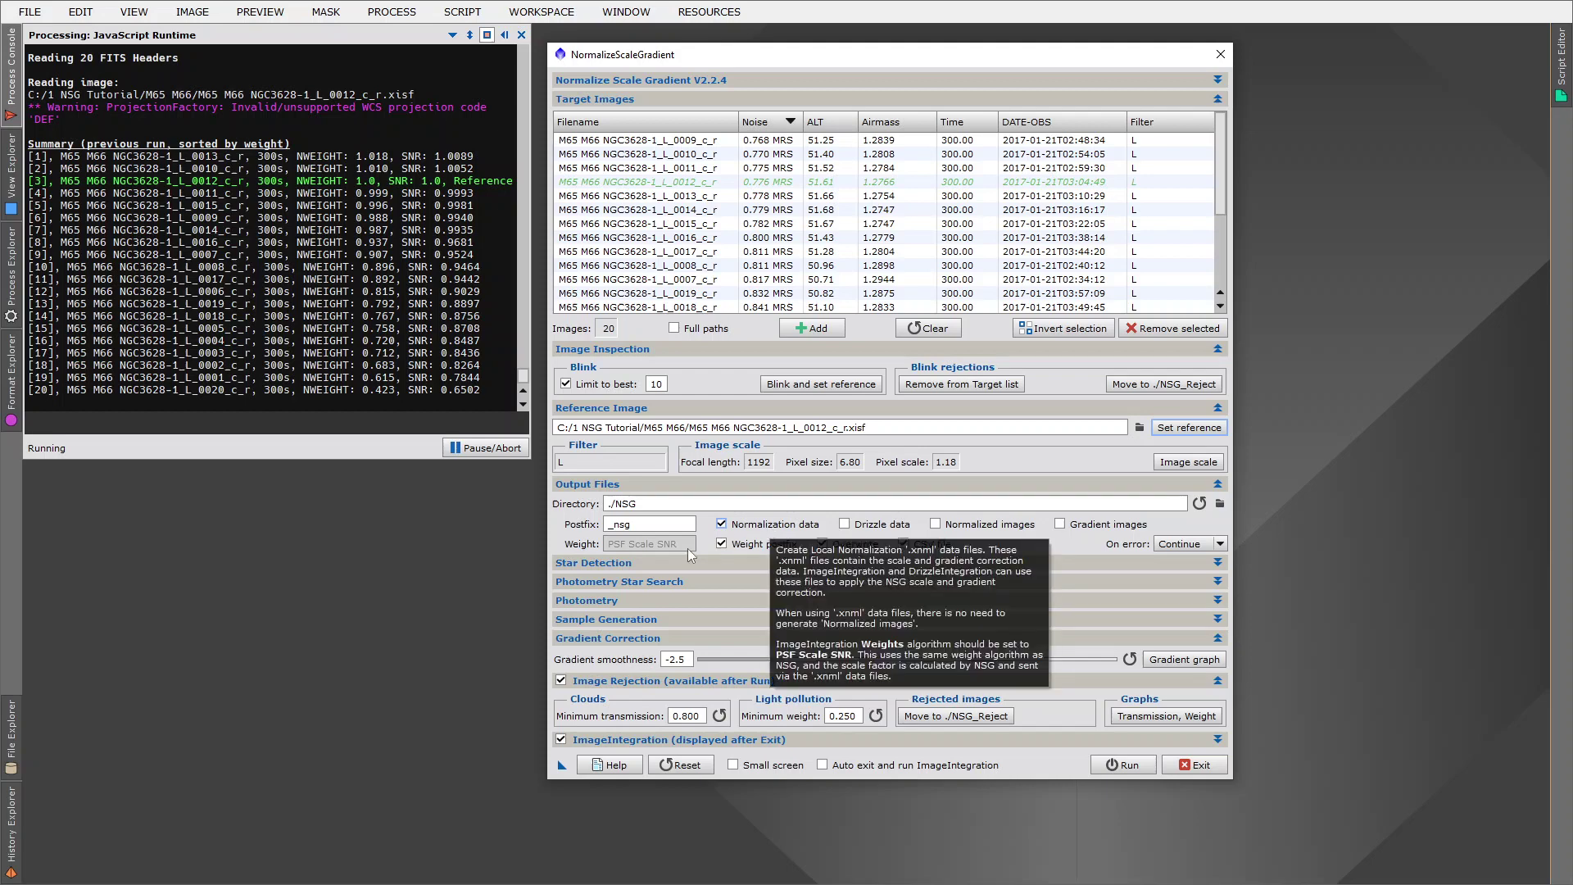
mouse_move(633, 548)
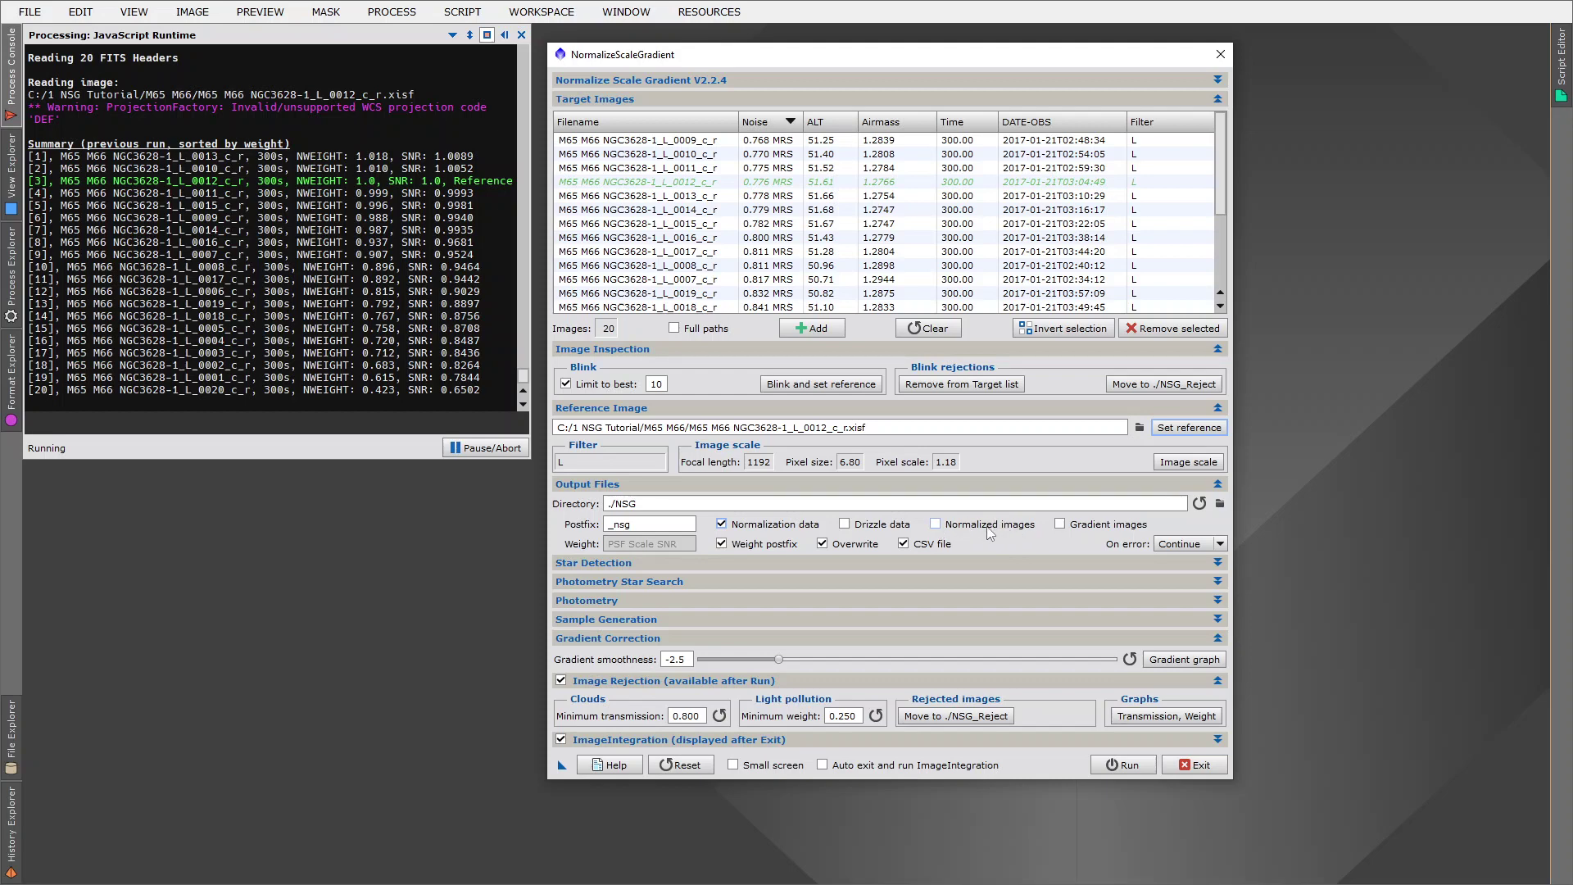
mouse_move(996, 530)
mouse_move(1086, 529)
mouse_move(846, 526)
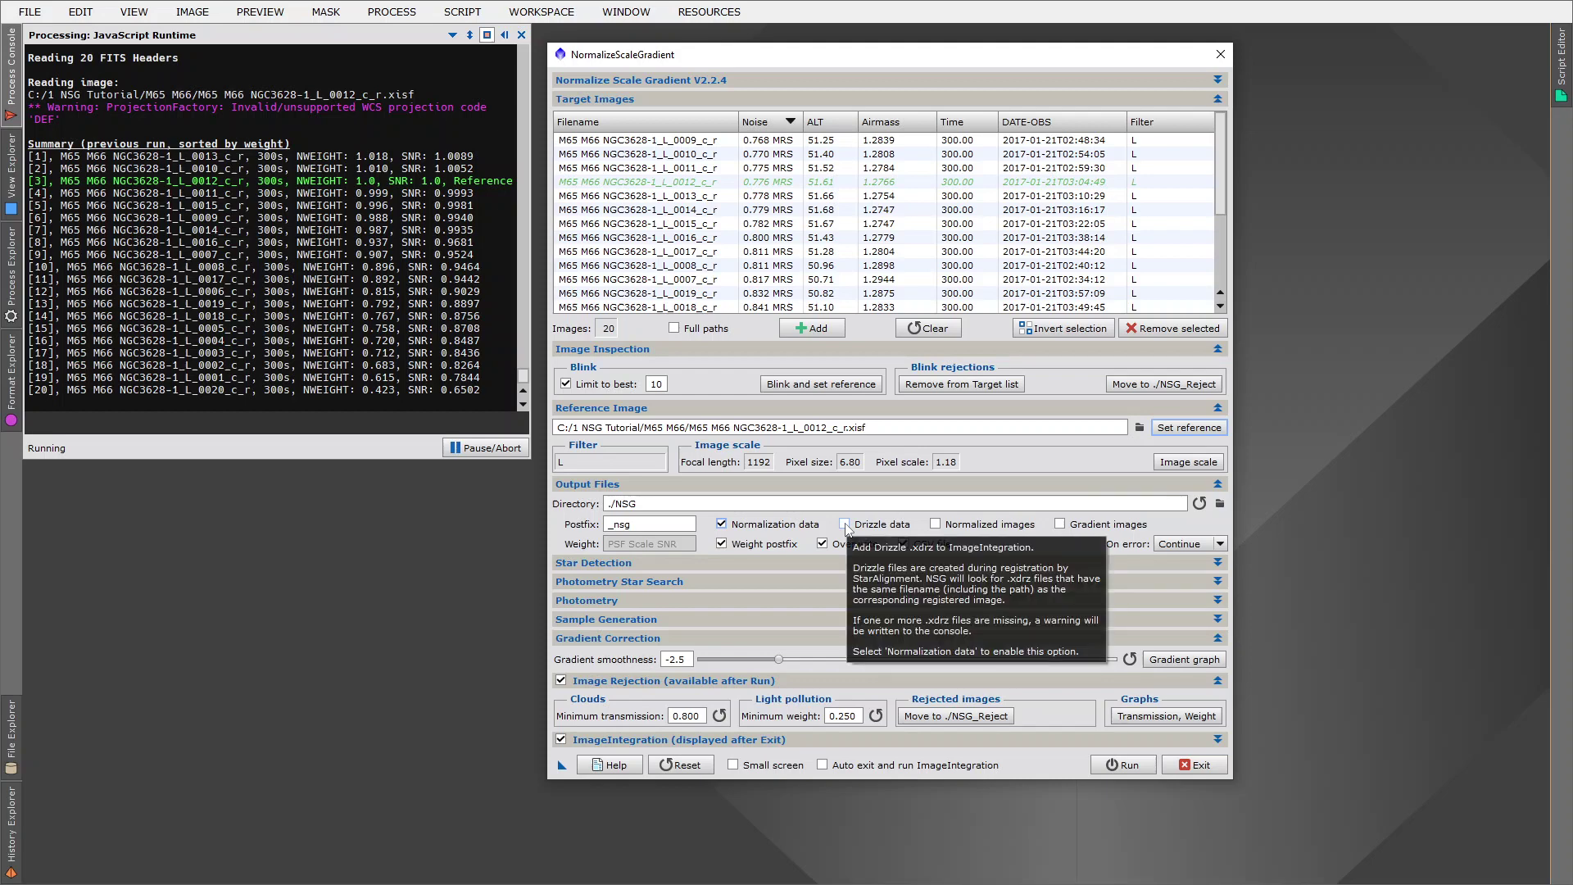
left_click(845, 525)
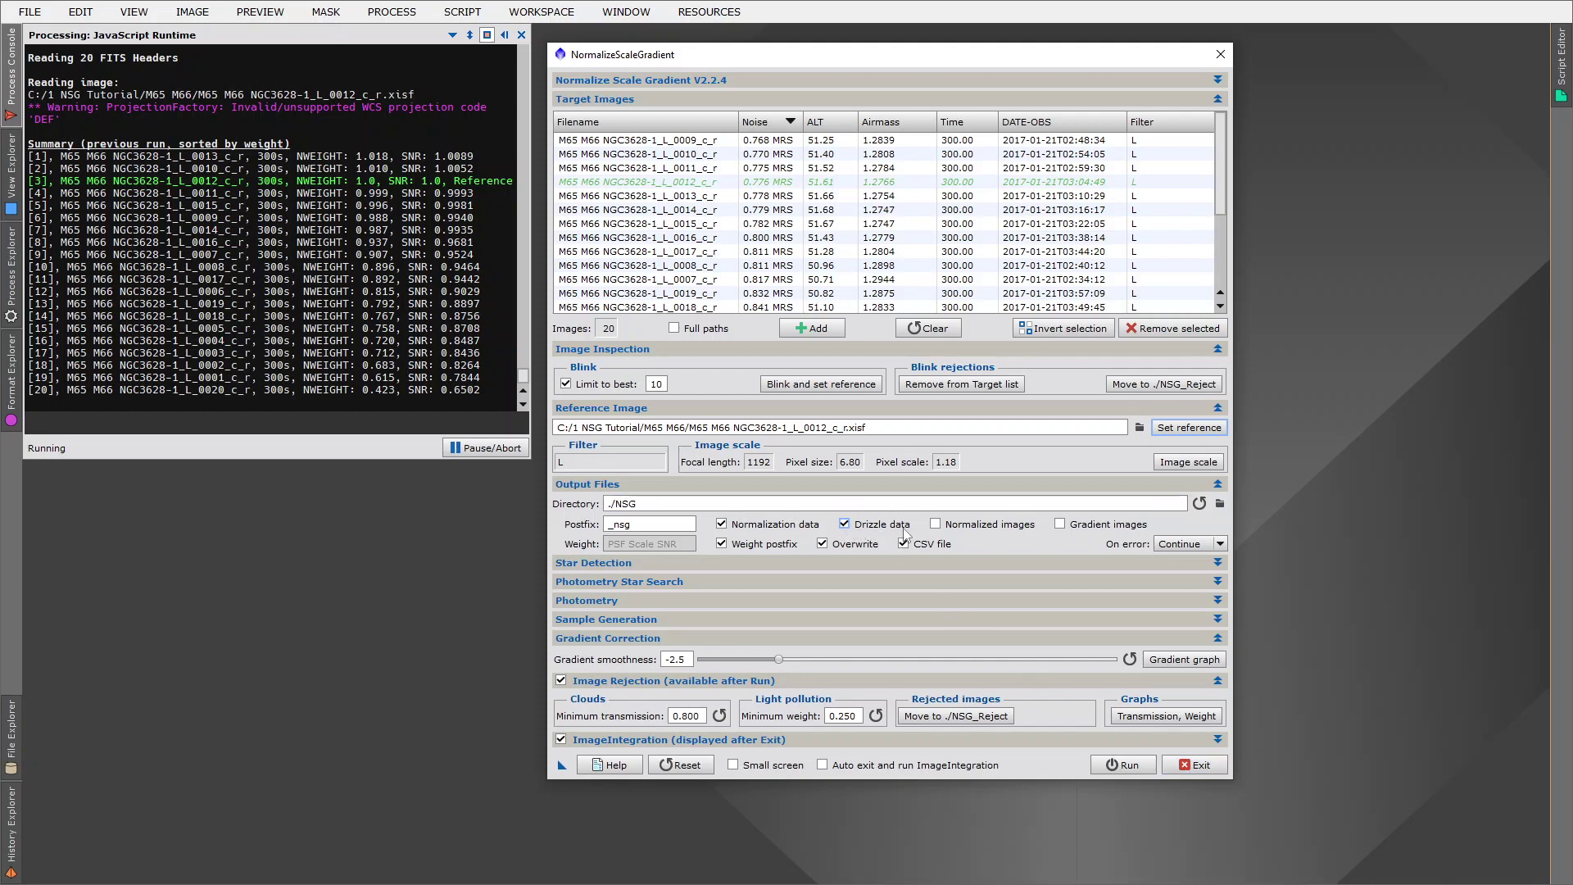
left_click(847, 525)
Switch to the M65 M66 folder window and select frame files 0001 through 0020
key("alt+Tab")
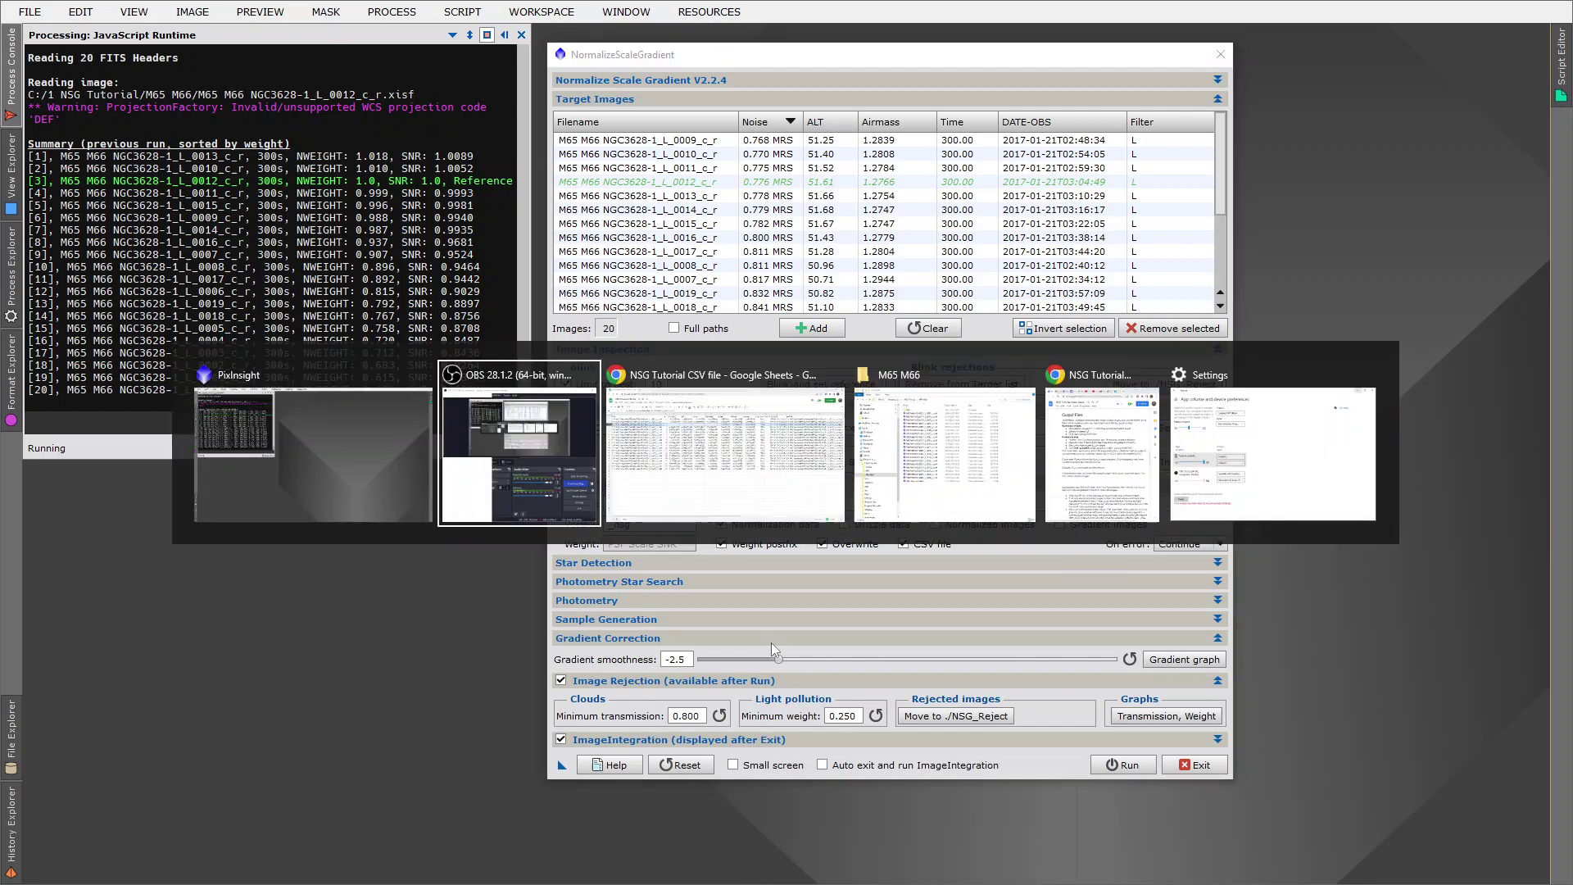
key("alt+Tab")
key("alt+Tab")
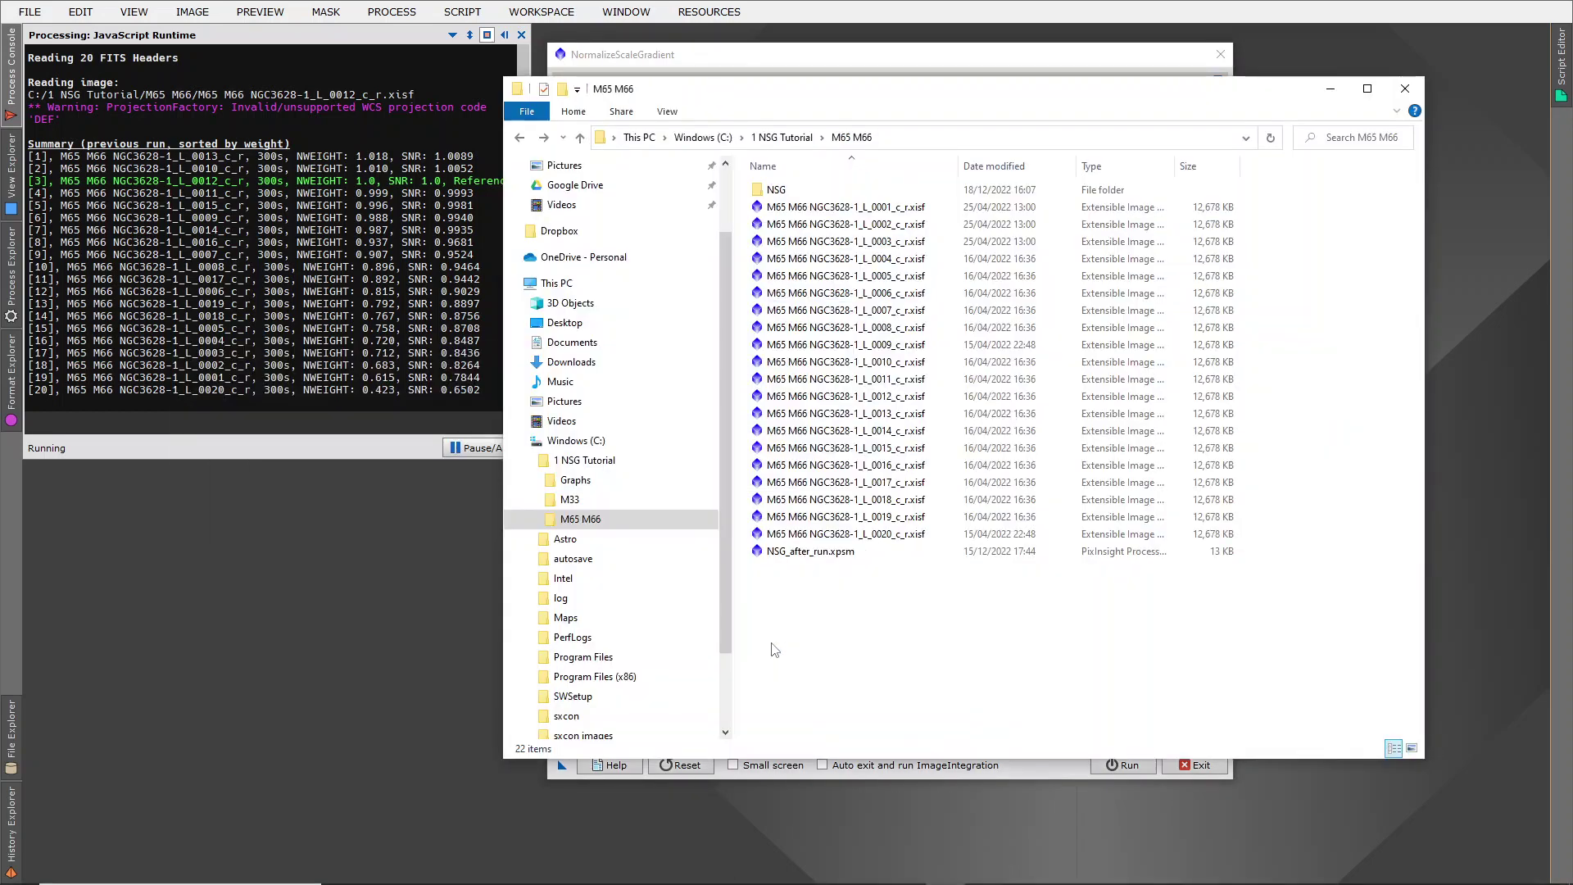
left_click(790, 212)
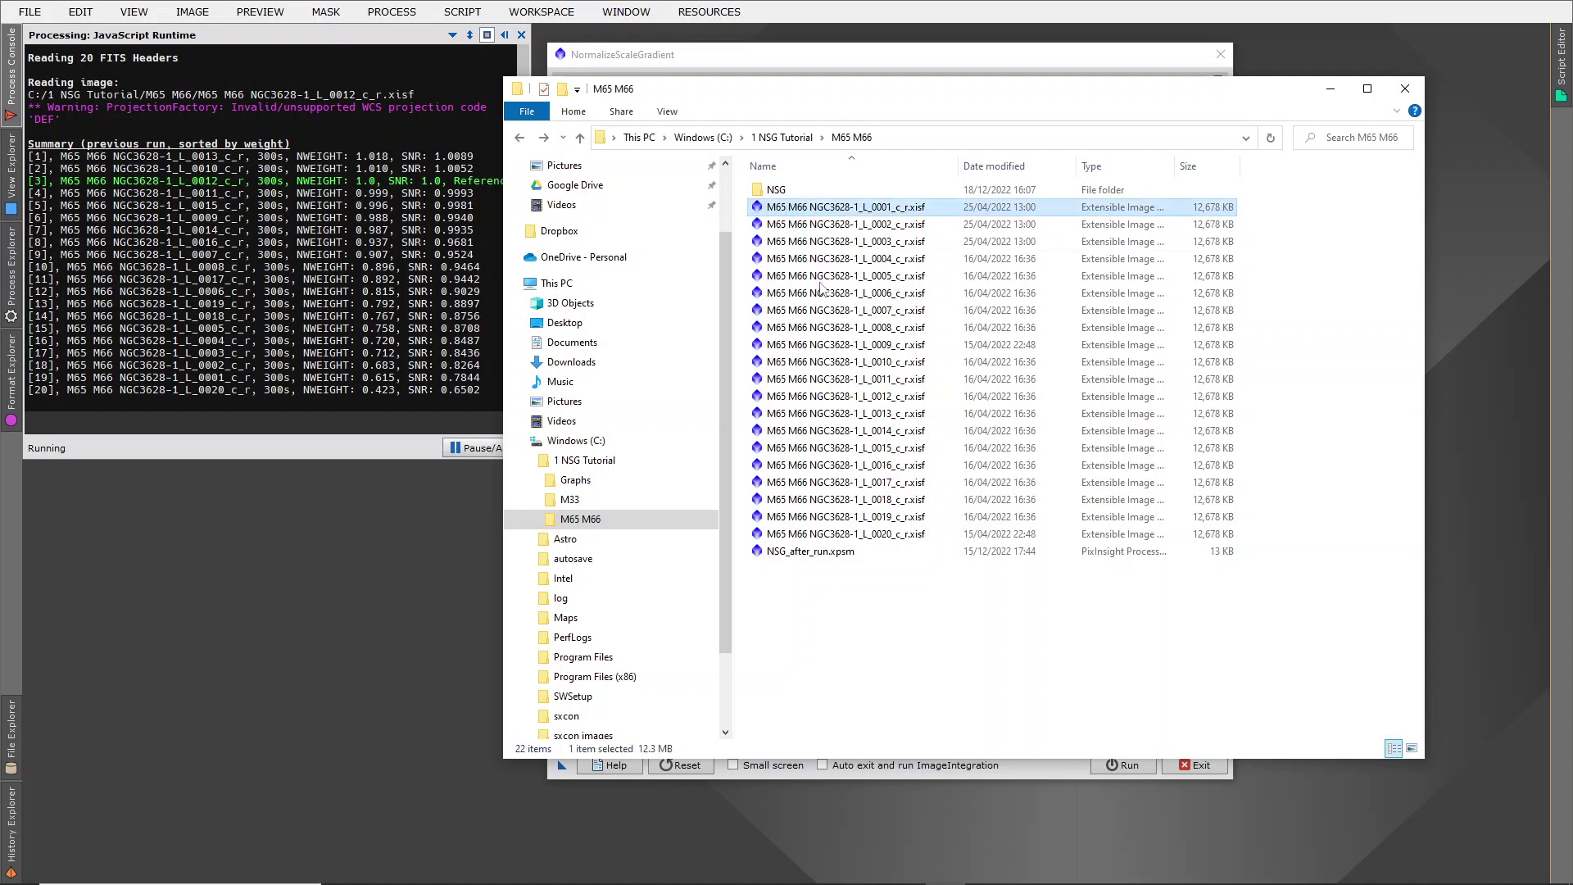
left_click(864, 537, "shift")
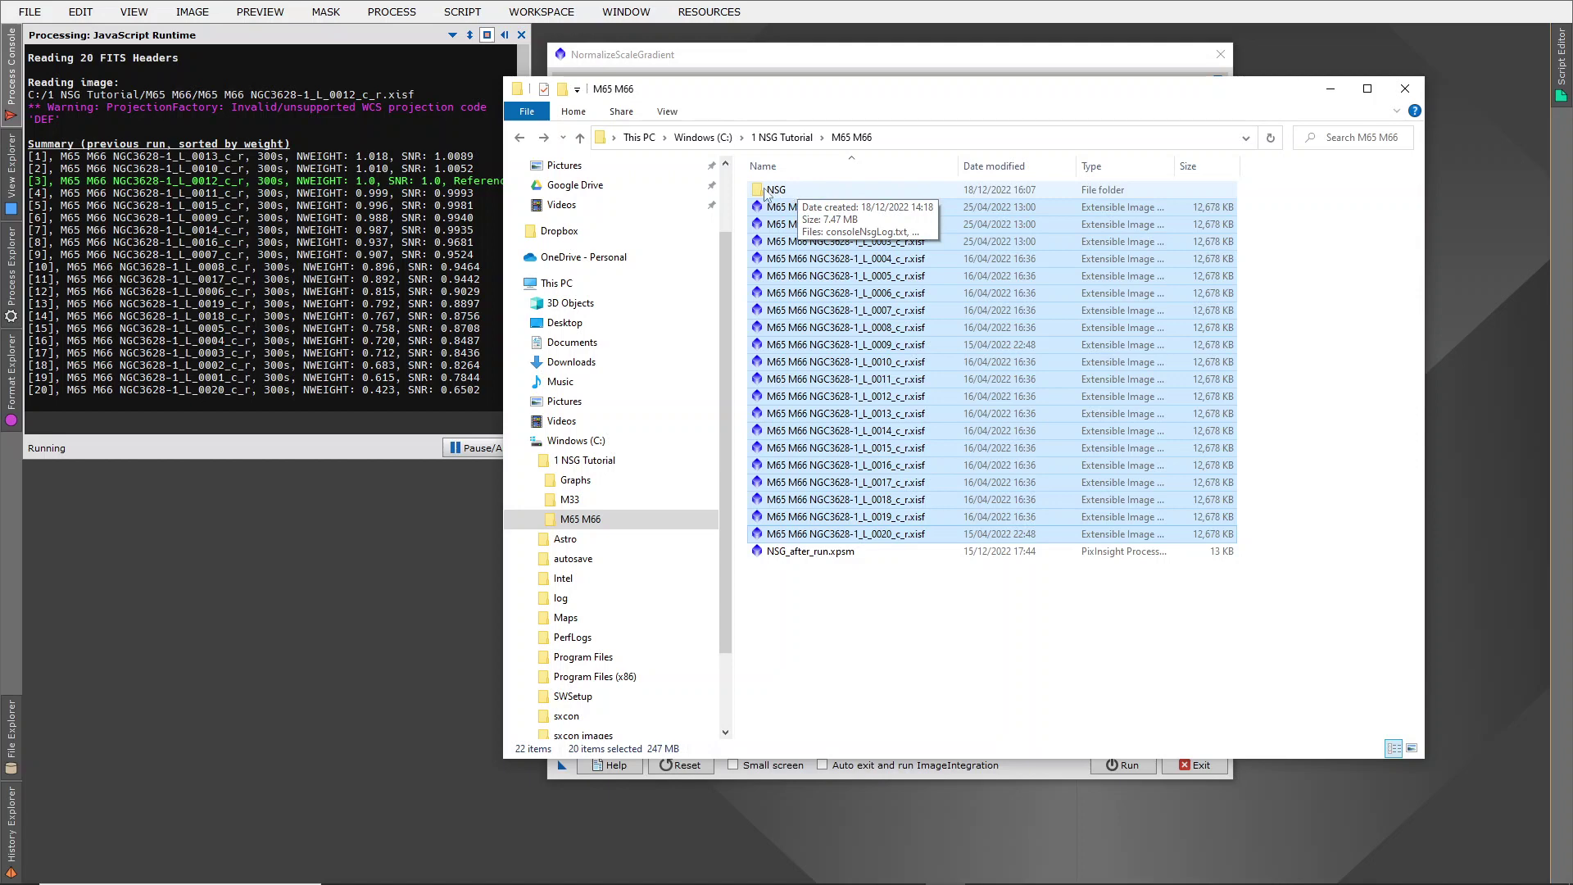
Open the NSG folder, select all twenty xnml files, then select consoleNsgLog.txt
left_click(761, 194)
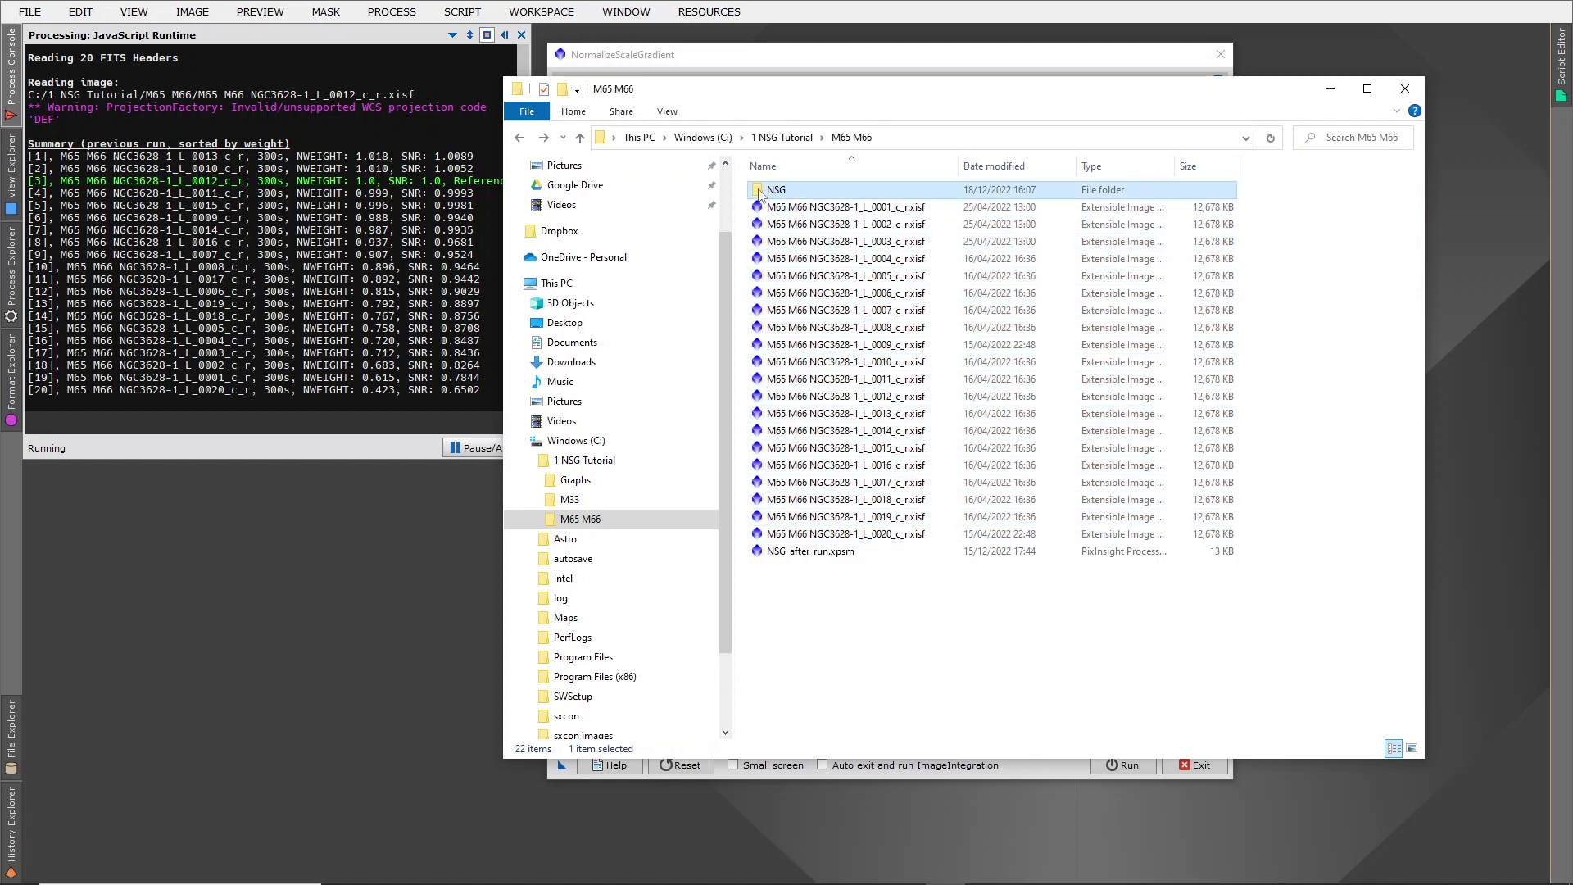
double_click(761, 191)
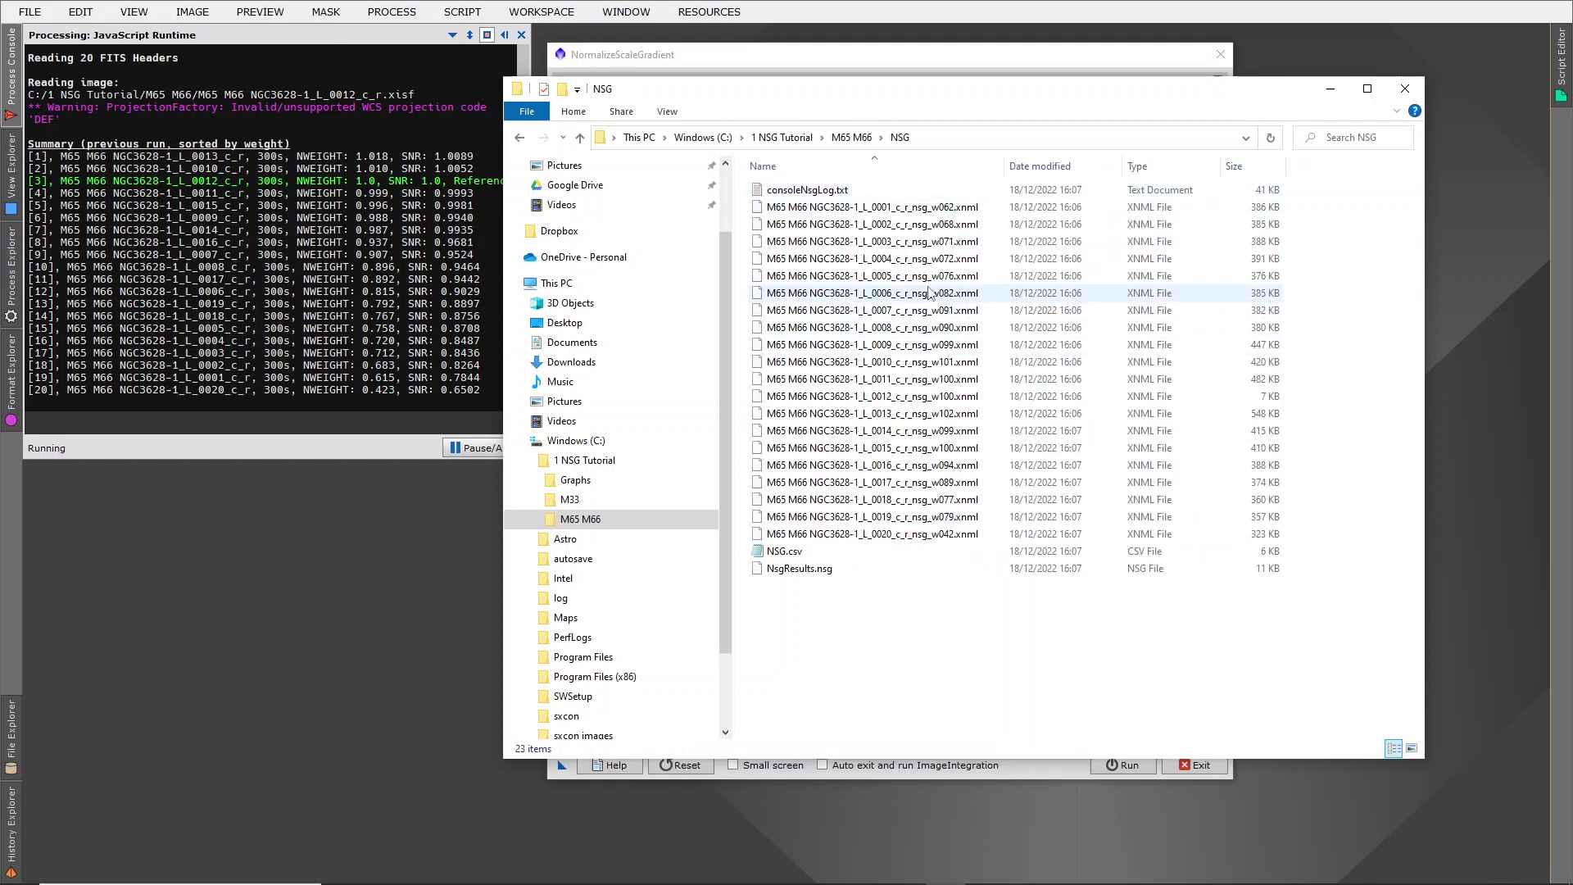
left_click(877, 208)
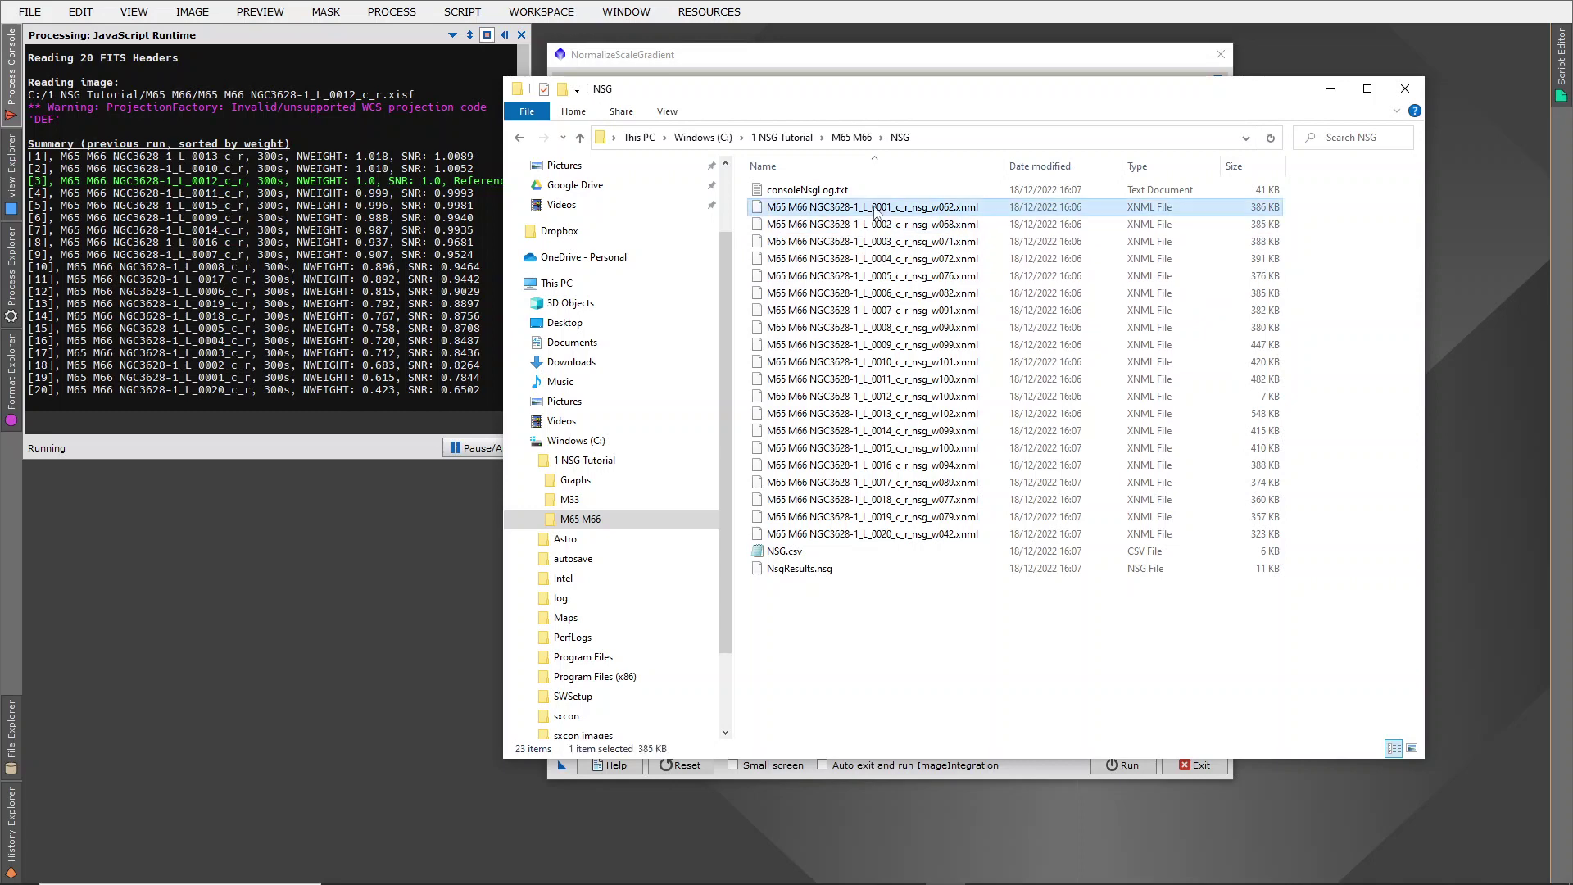
left_click(949, 536, "shift")
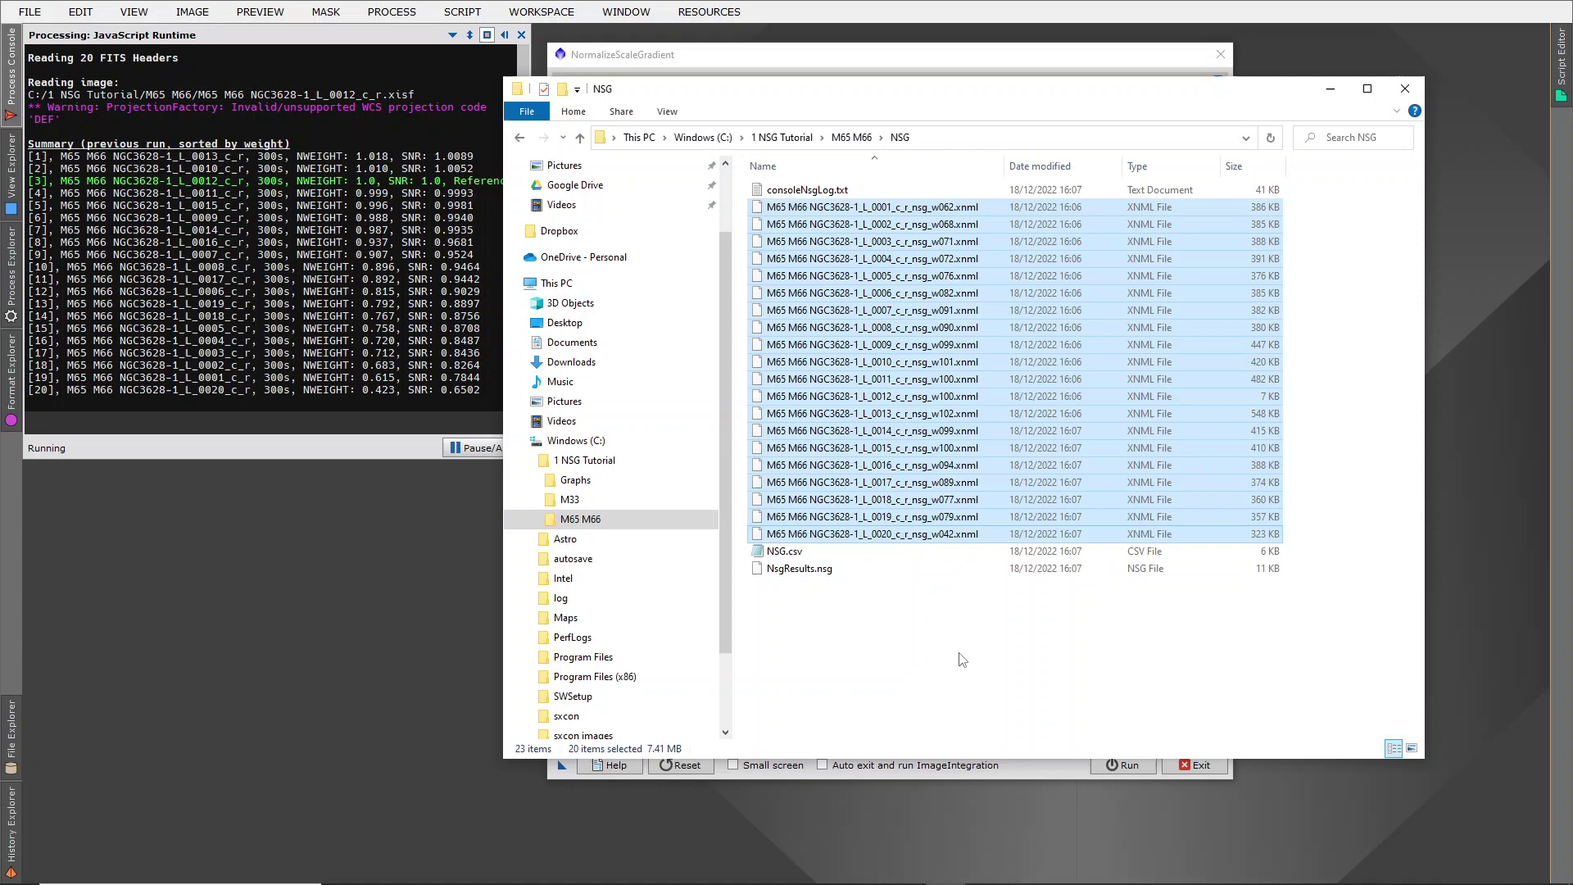
left_click(900, 667)
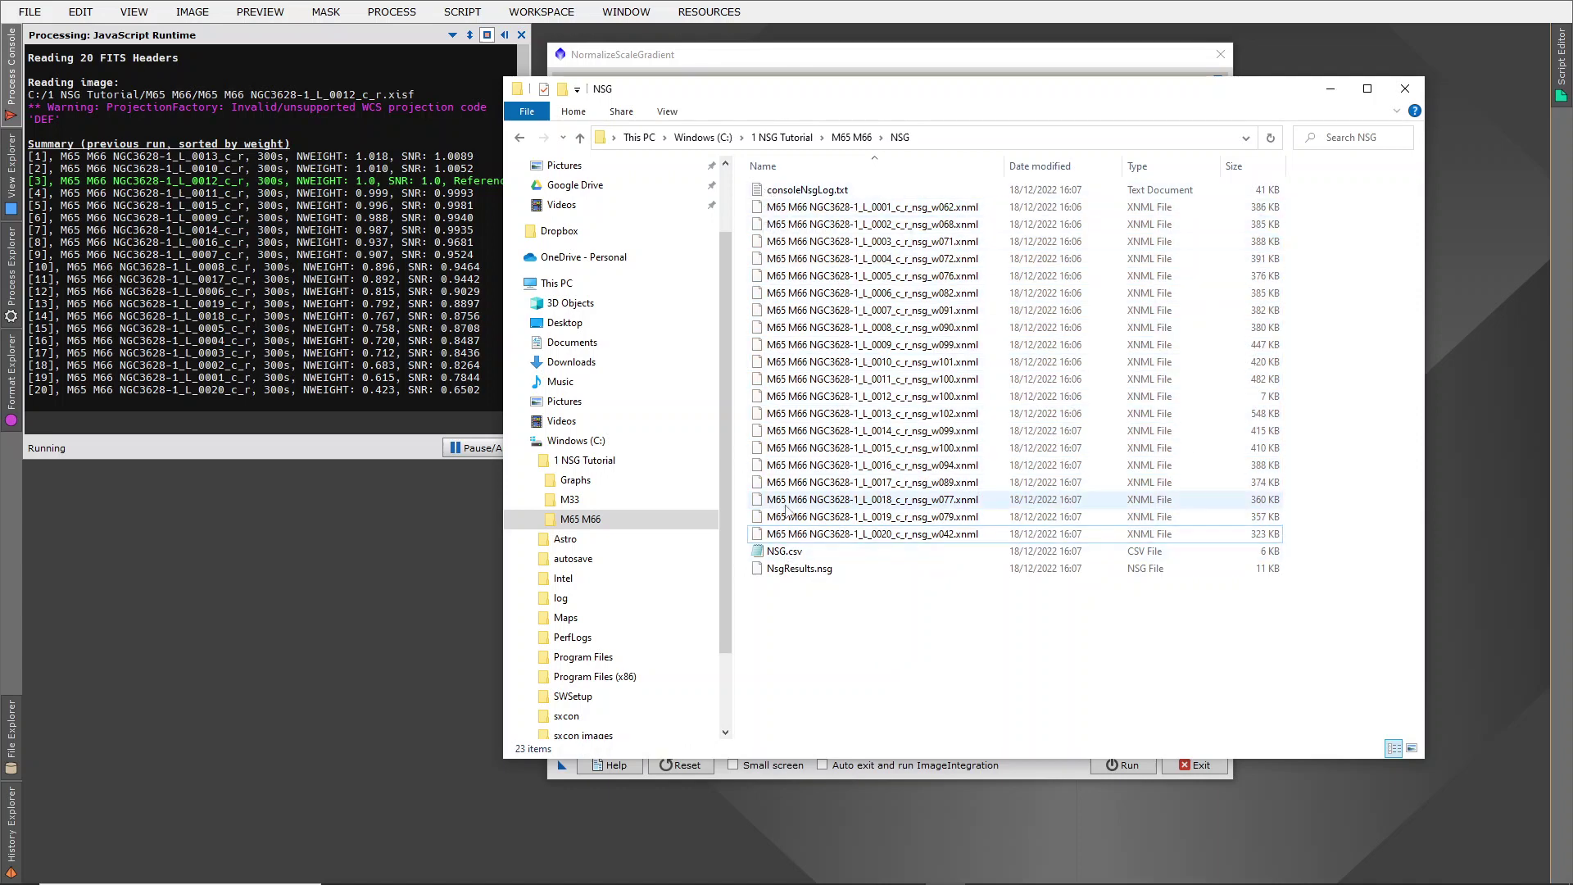
left_click(759, 193)
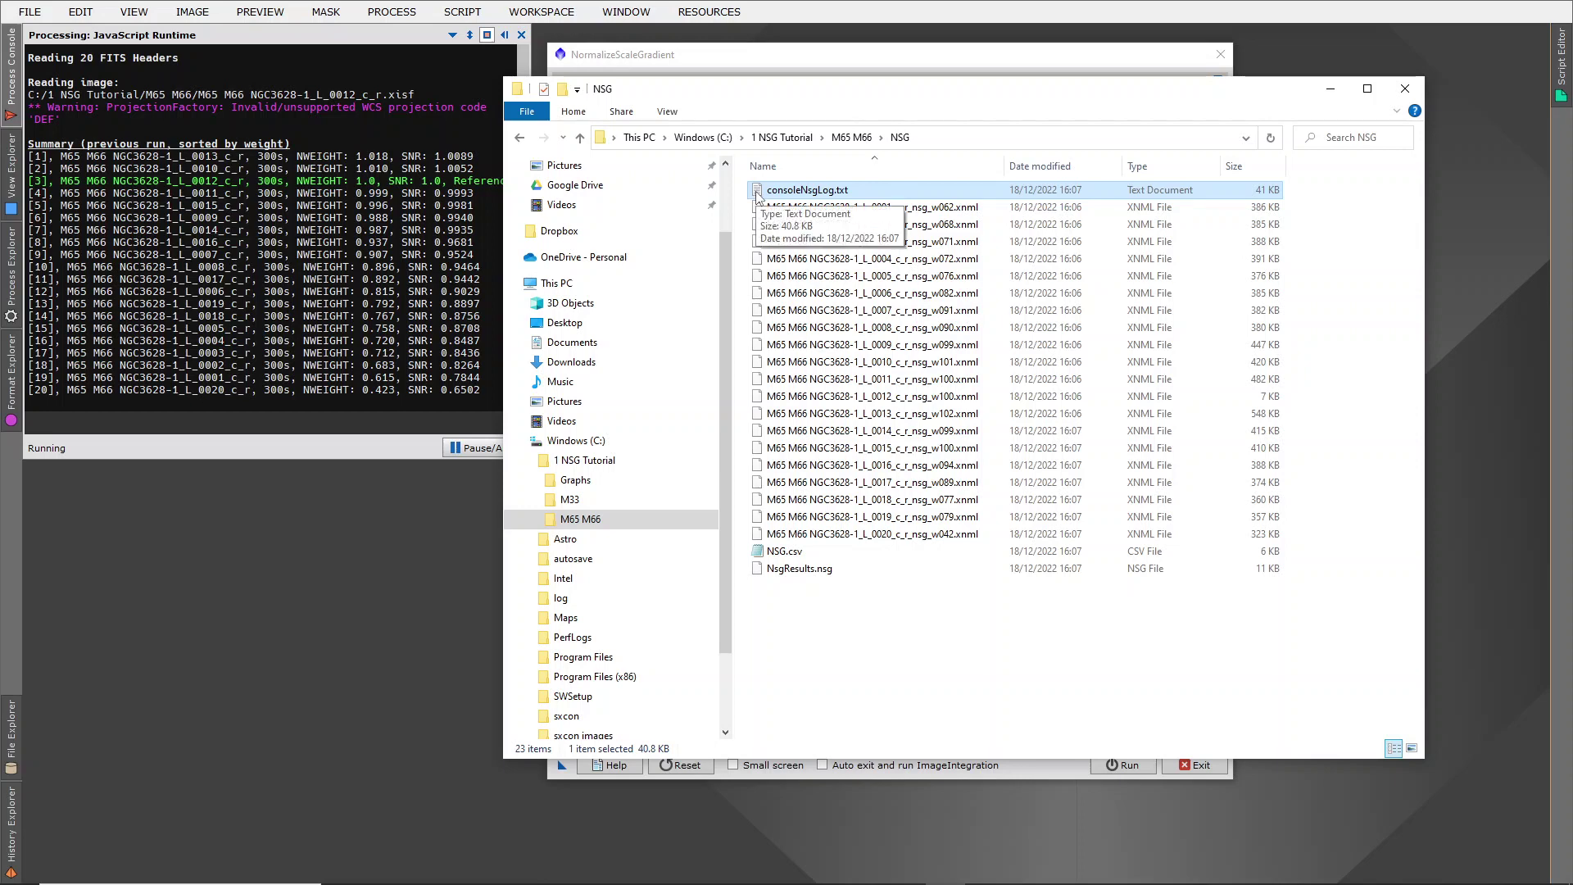
double_click(757, 195)
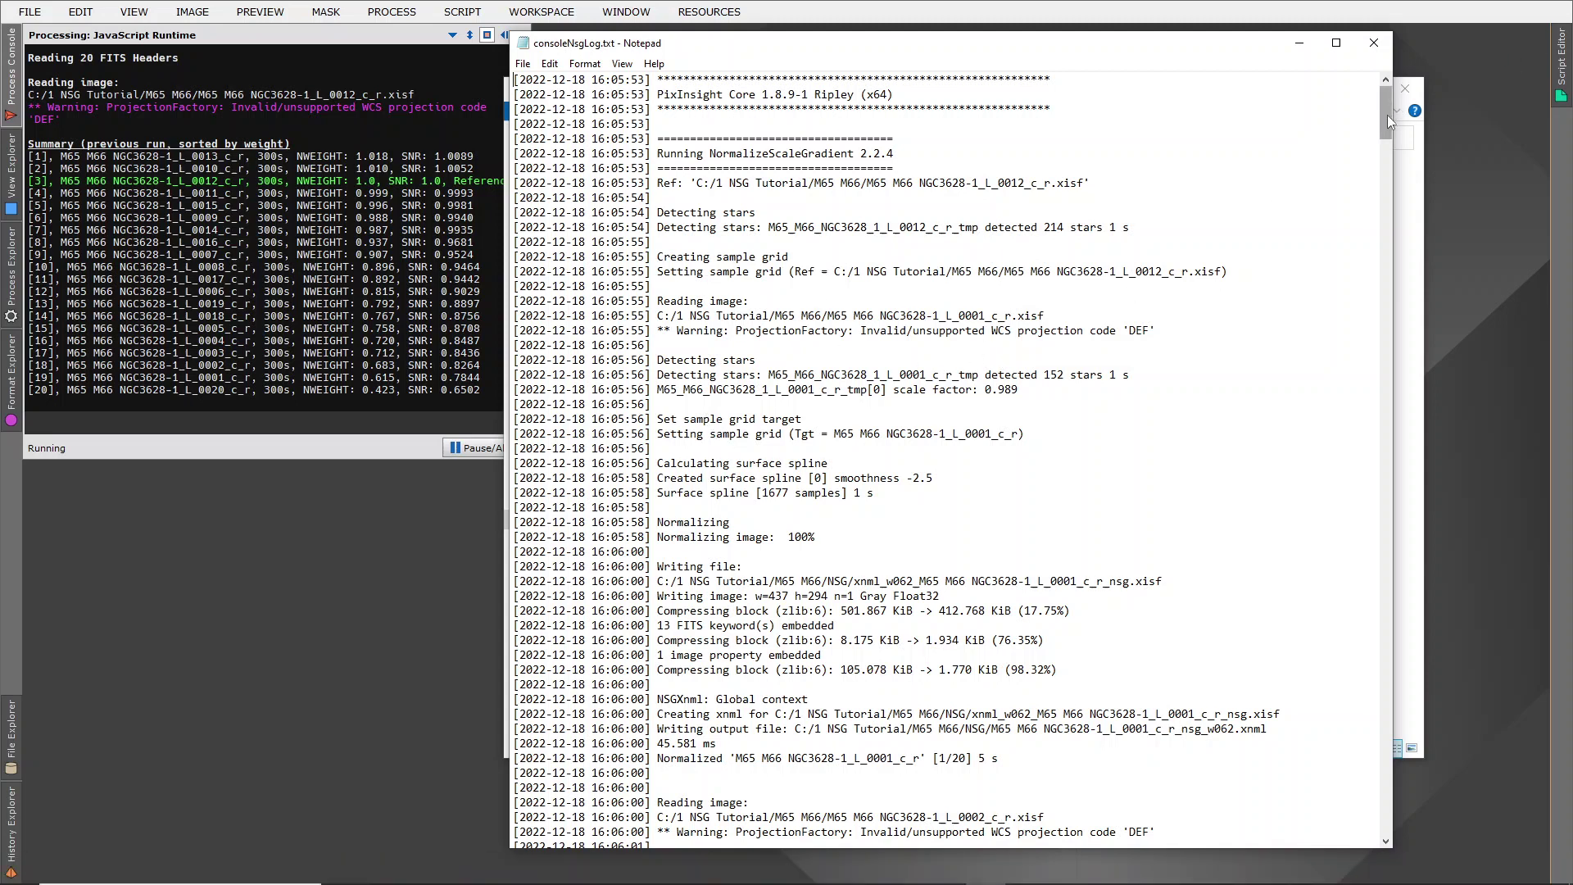
left_click_drag(1388, 115, 1405, 807)
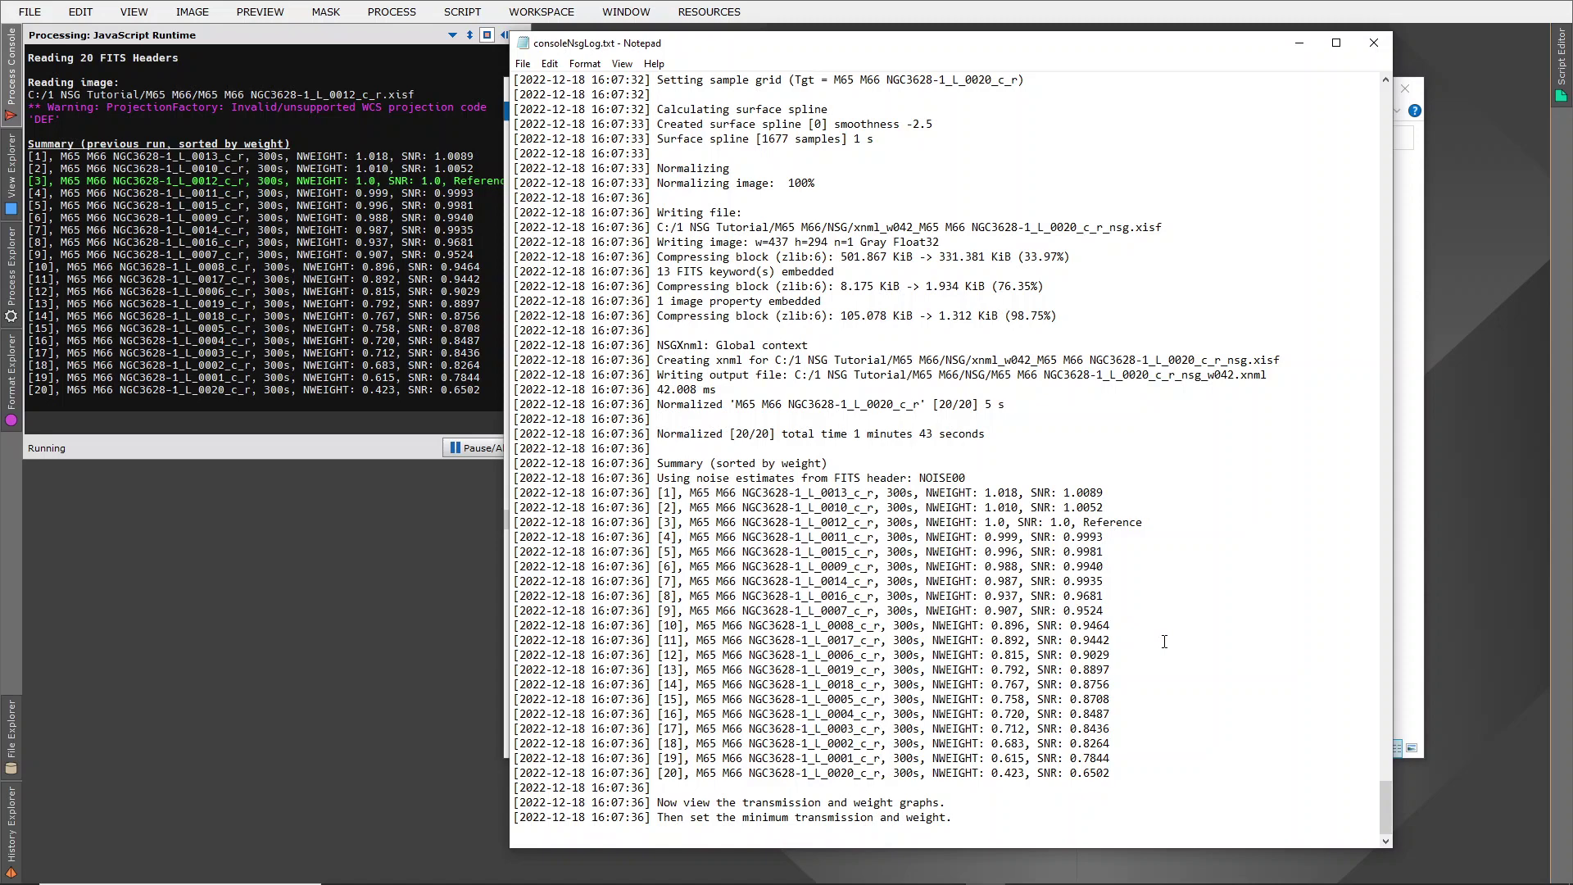
left_click(1381, 48)
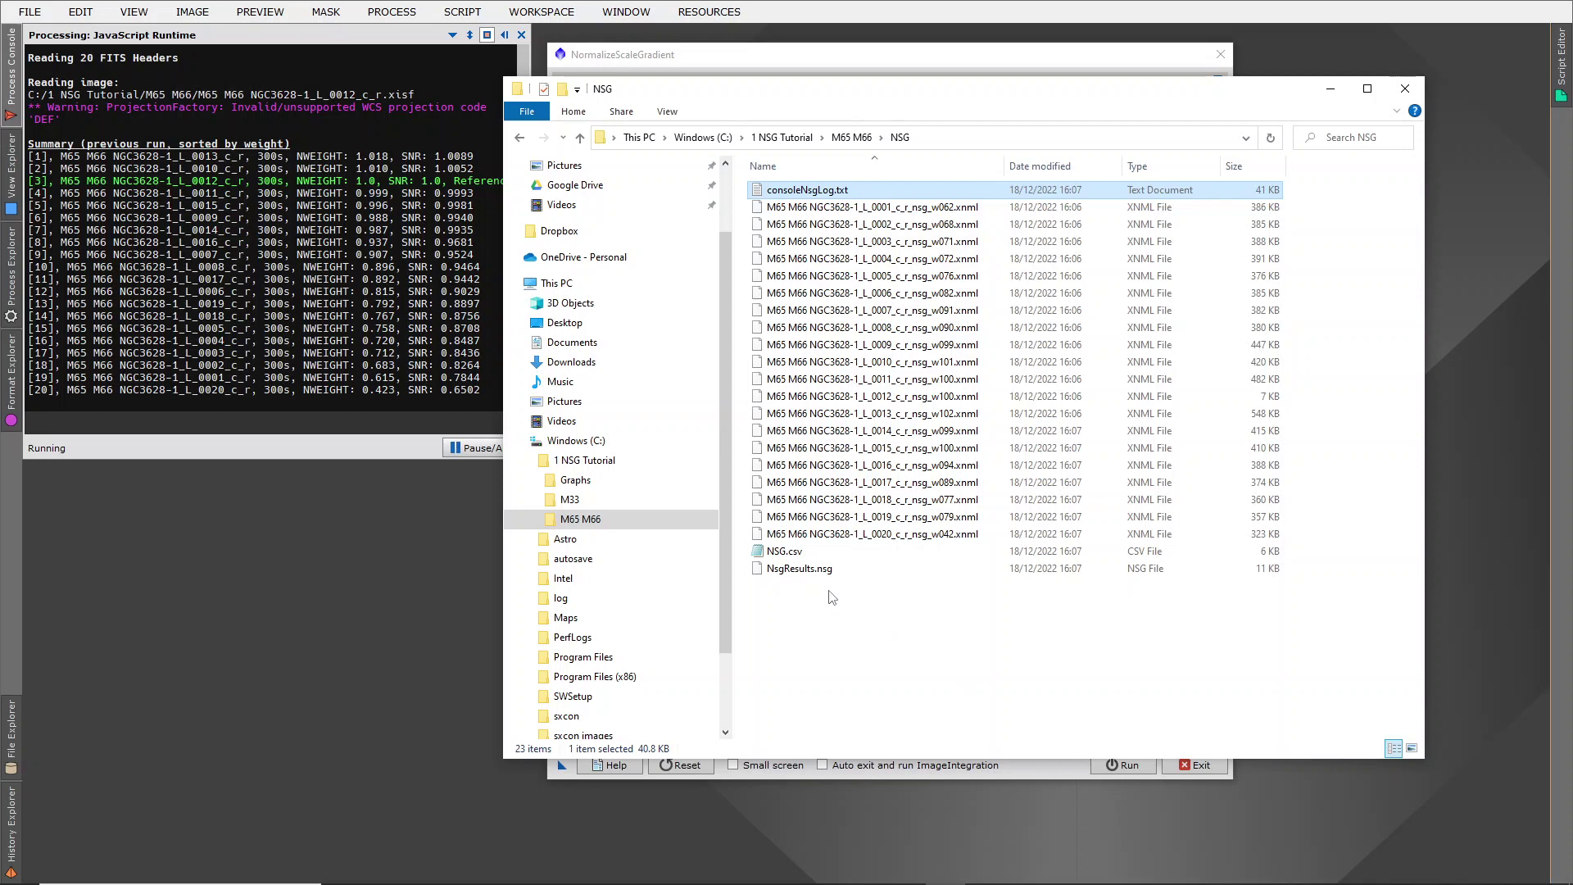
Inspect the 5.52 KB NSG.csv file, then call up the open-window switcher
left_click(763, 554)
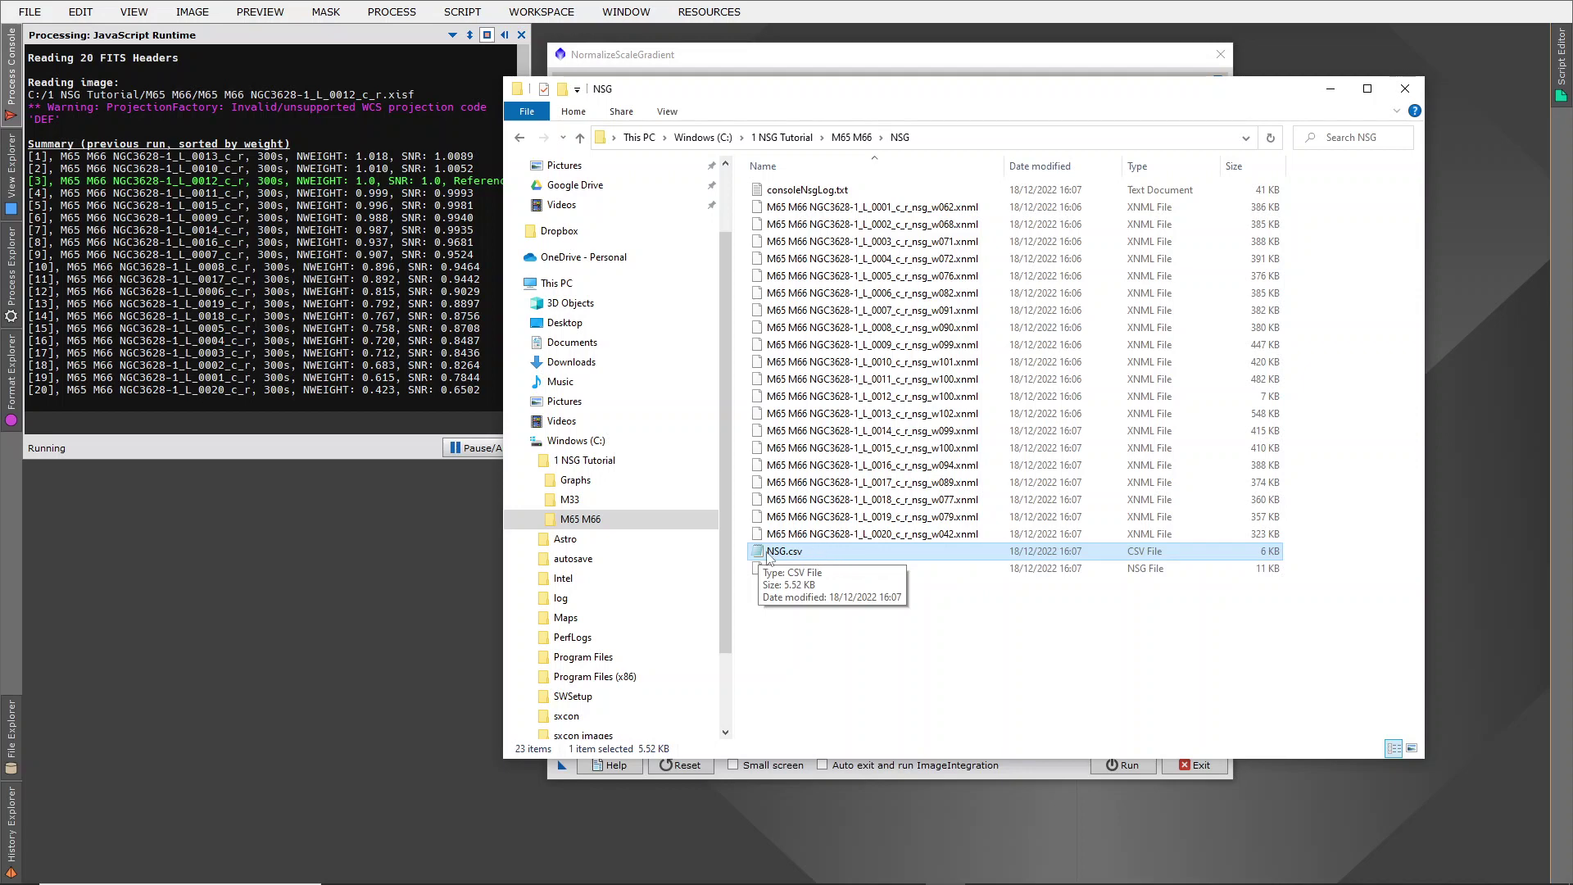
left_click(845, 674)
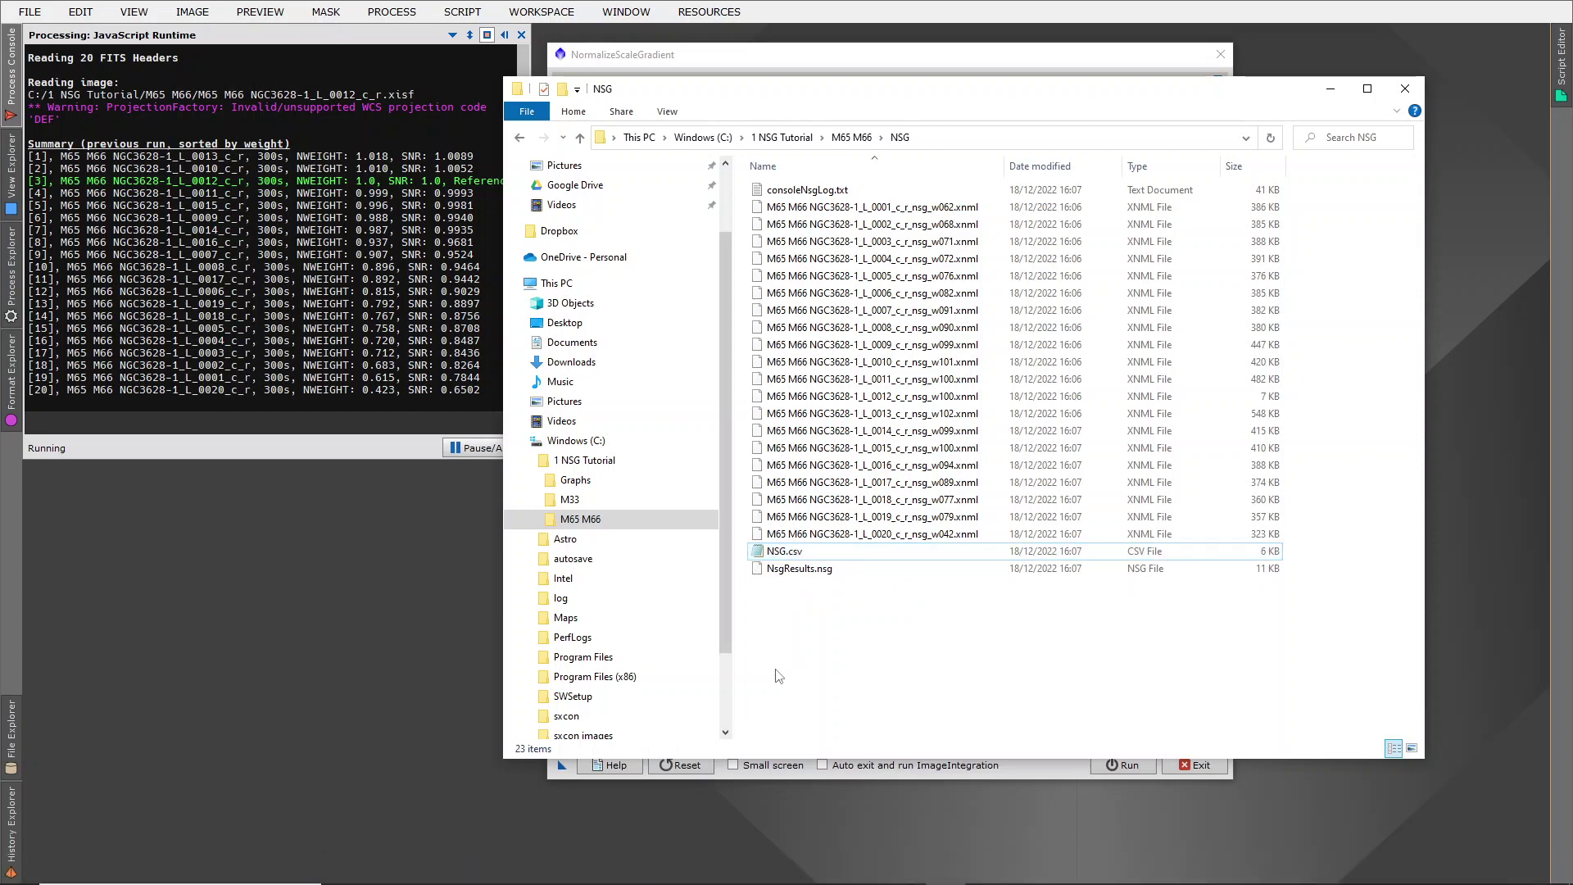
key("alt+Tab")
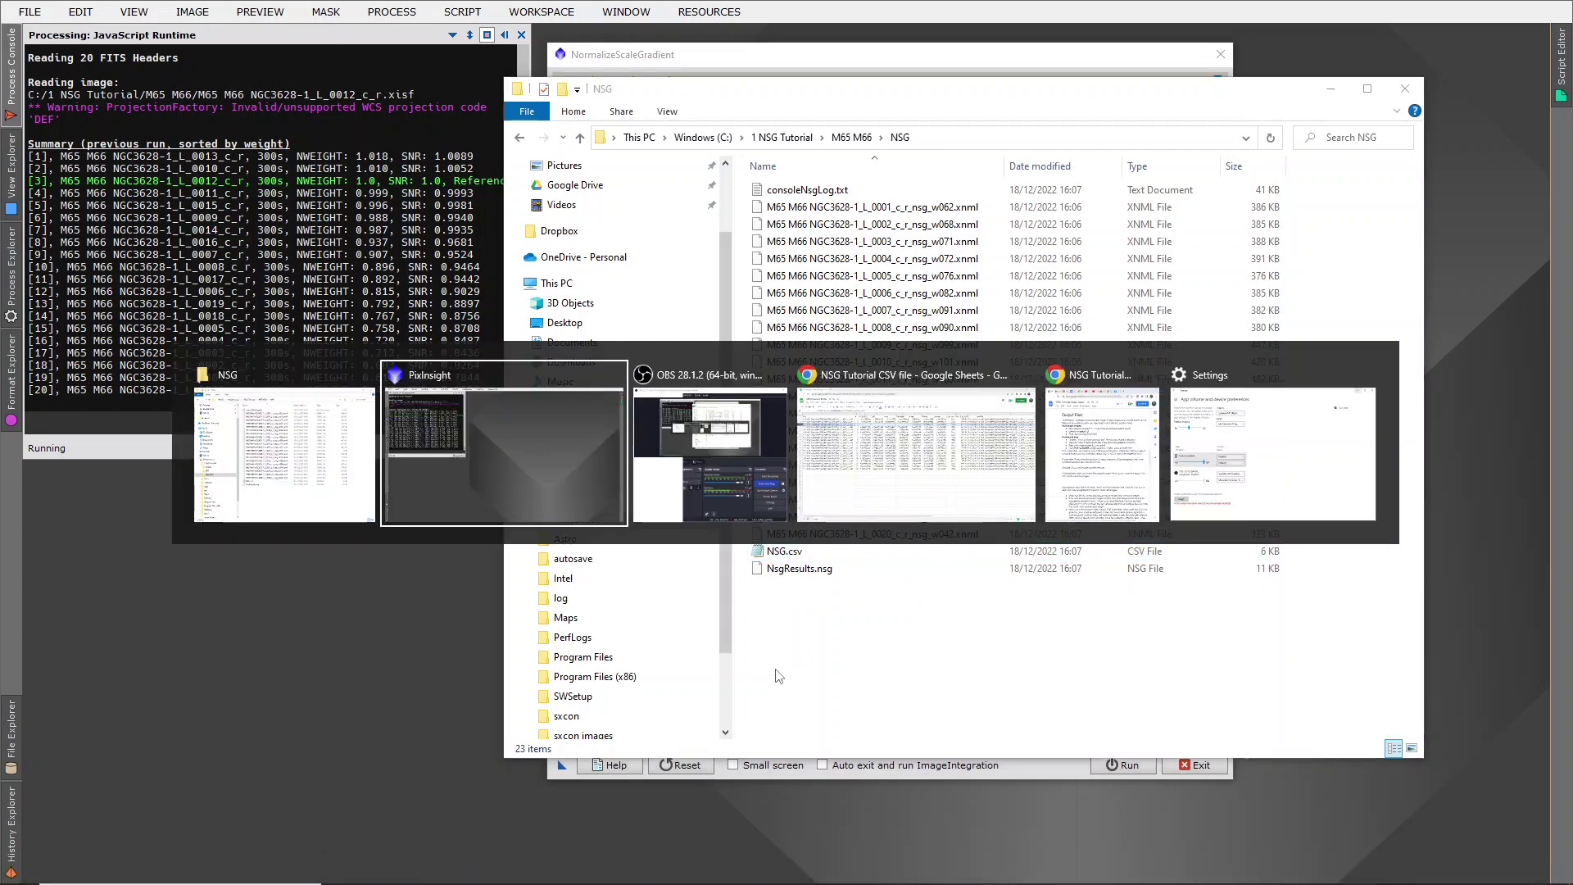
Switch to the NSG Tutorial CSV sheet and scroll across its NWEIGHT, SNR and xnml columns
key("alt+Tab")
key("alt+Tab")
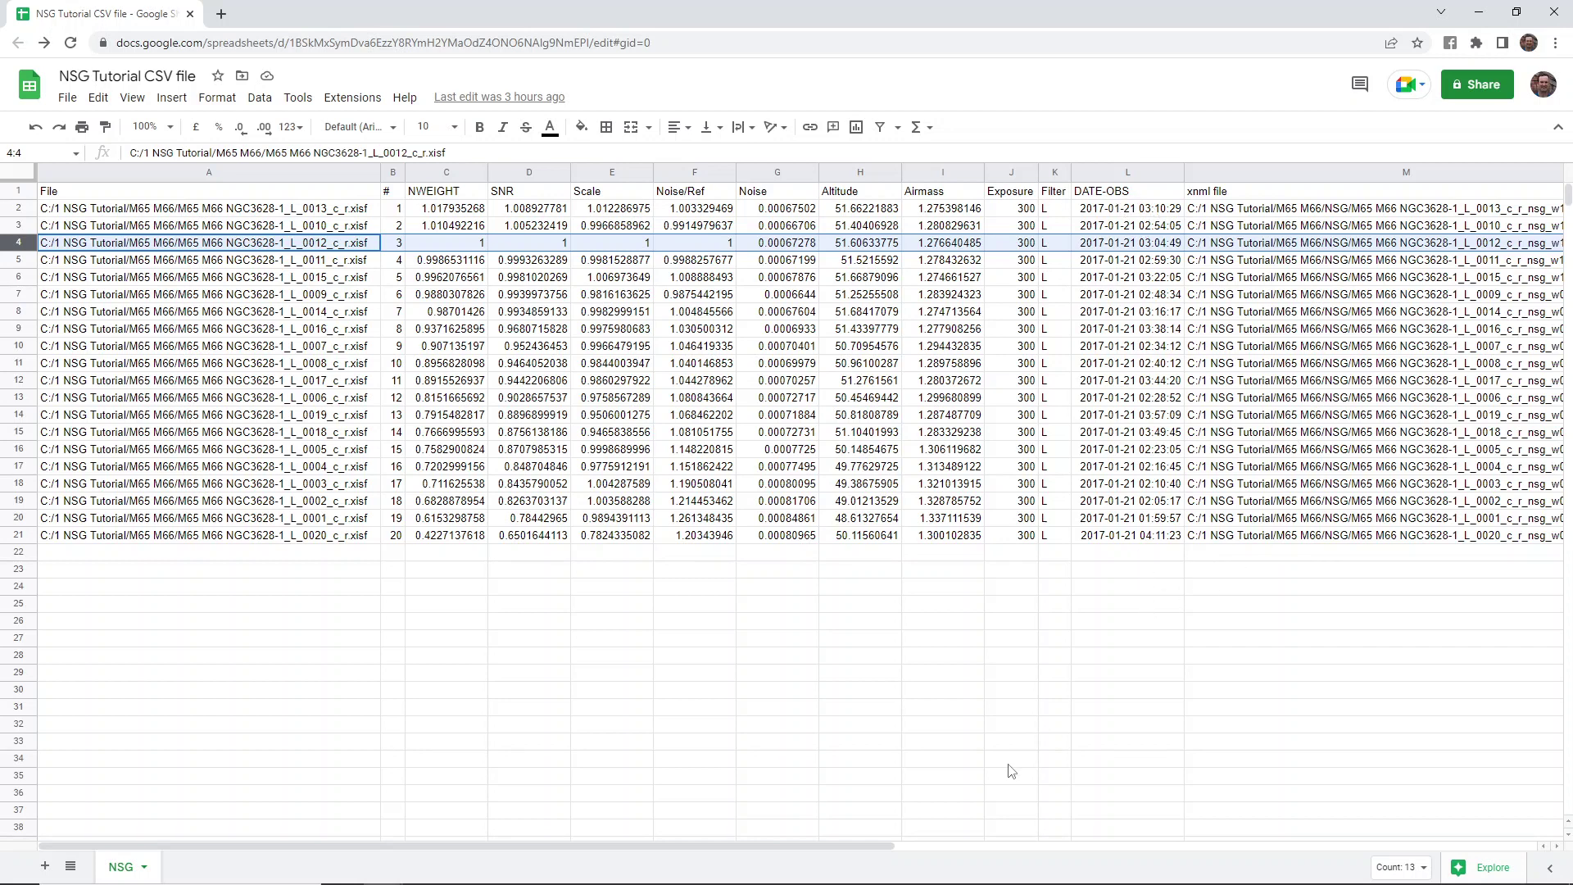
left_click_drag(877, 846, 1168, 842)
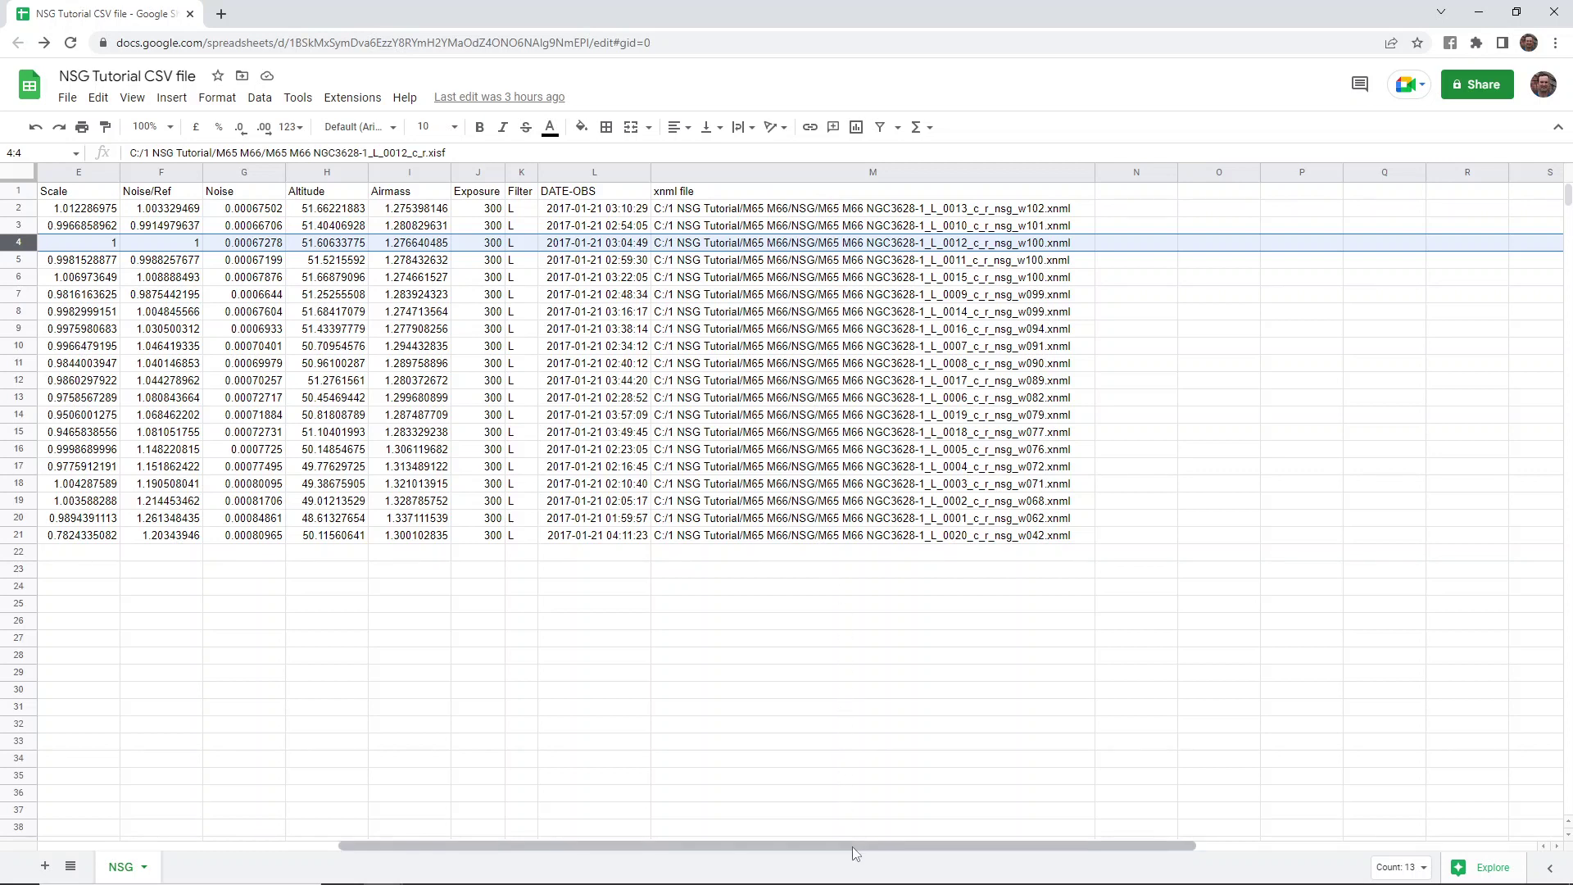
left_click_drag(853, 847, 604, 864)
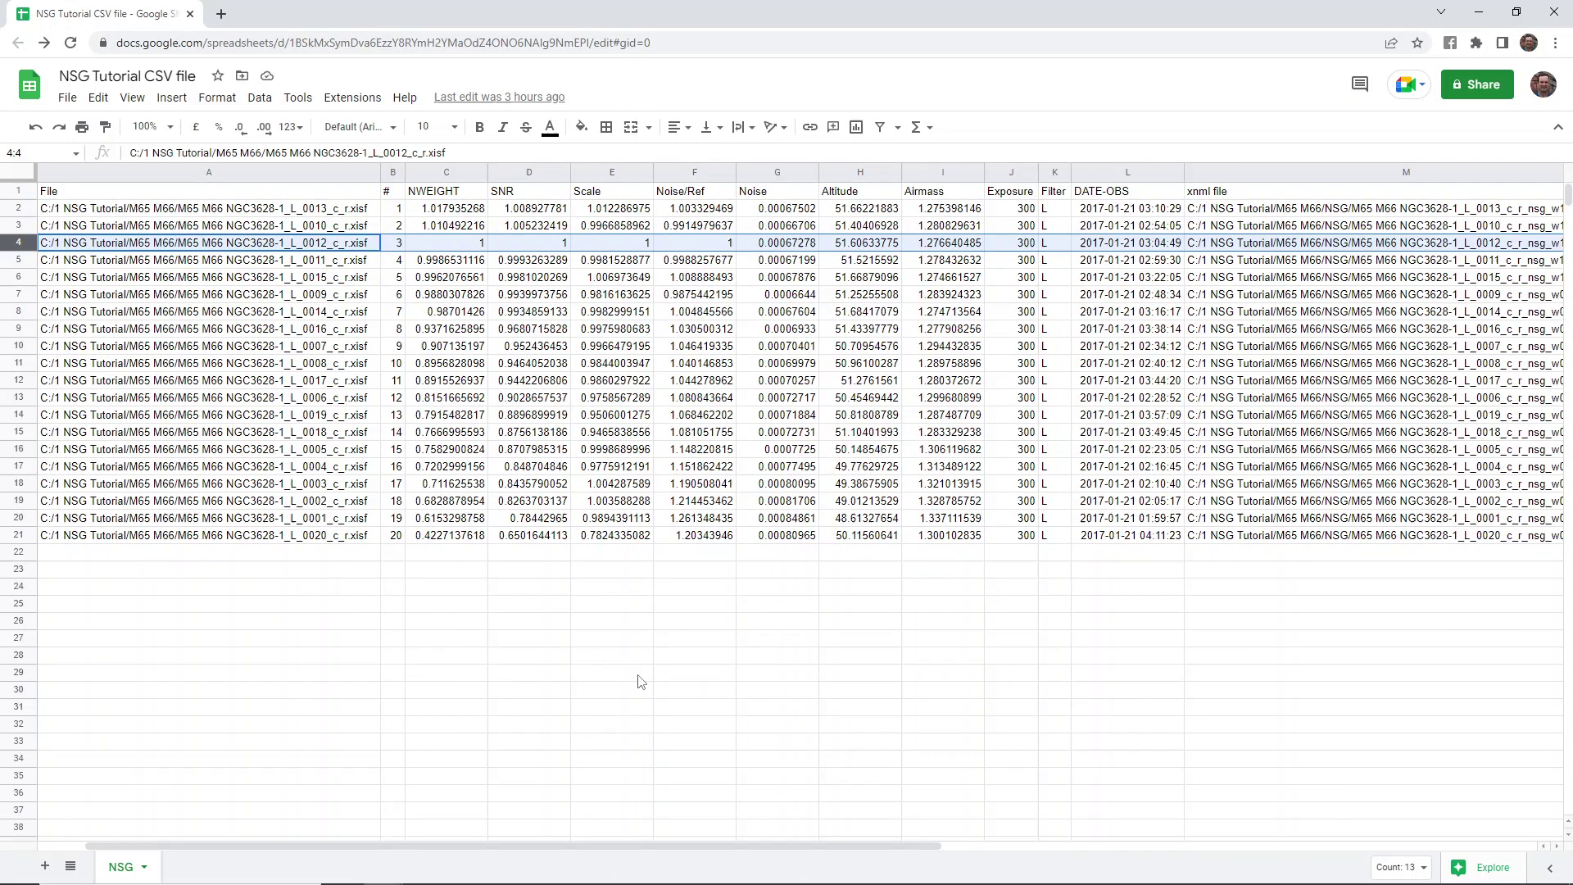
Switch from Google Sheets back to PixInsight's NormalizeScaleGradient window
key("alt+Tab")
key("alt+Tab")
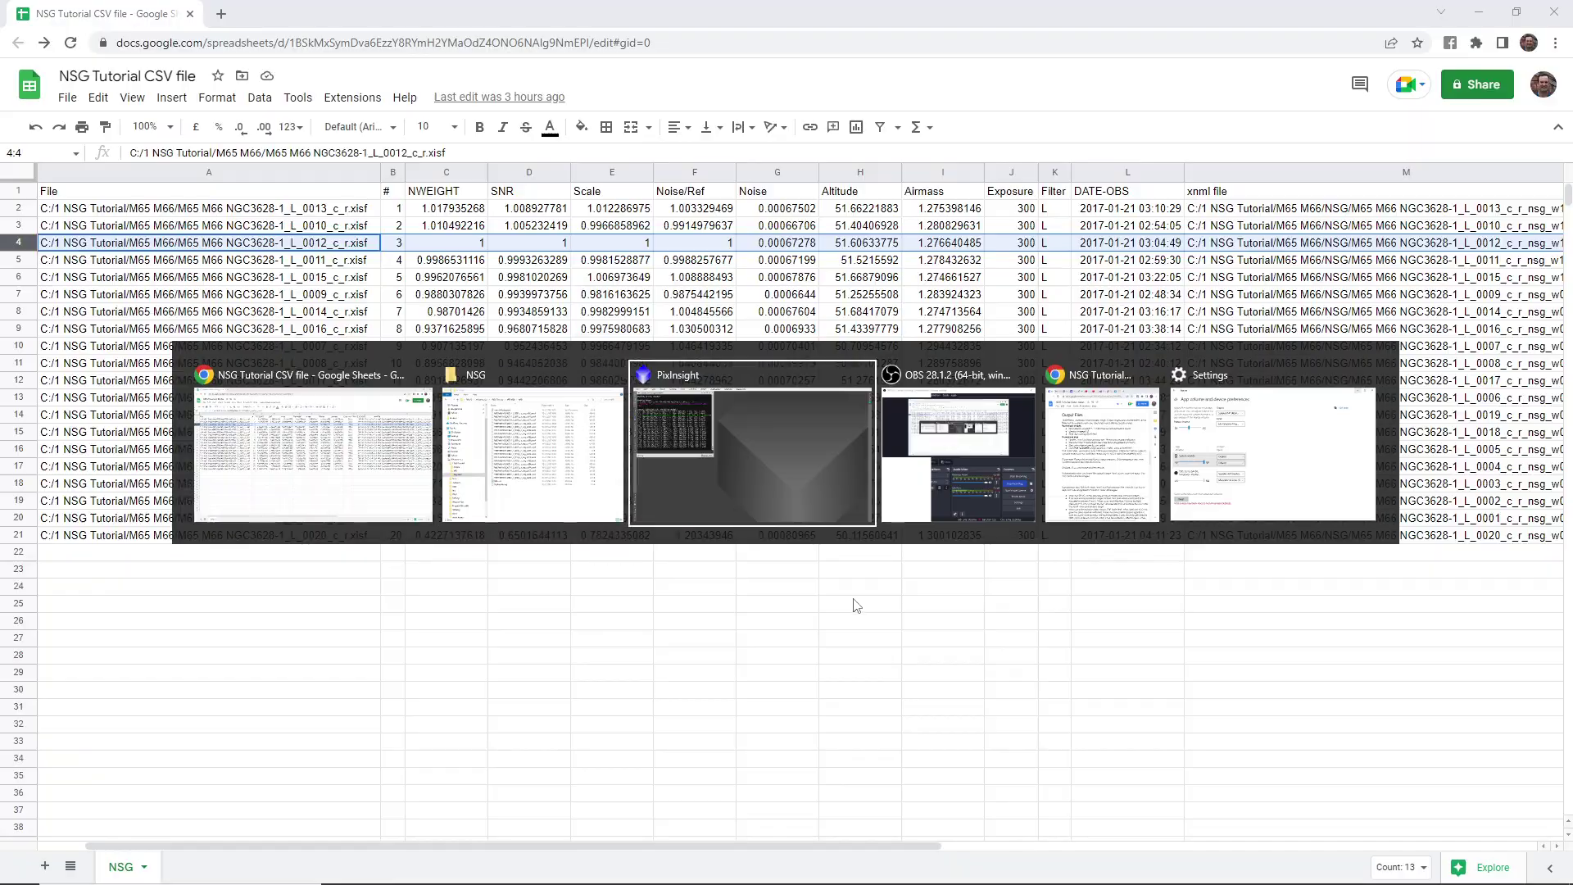